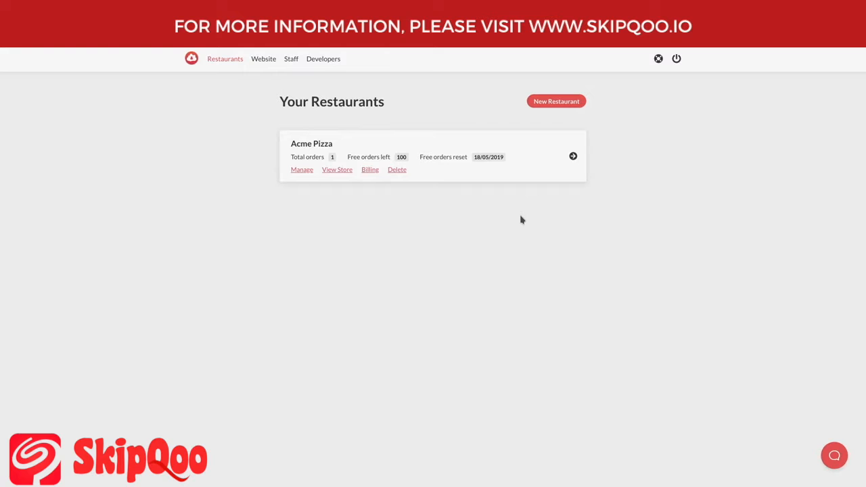
- Preview the Acme Pizza storefront's service choices, then go to the restaurant's Settings > Services page
{"action": "left_click", "coordinate": [344, 174]}
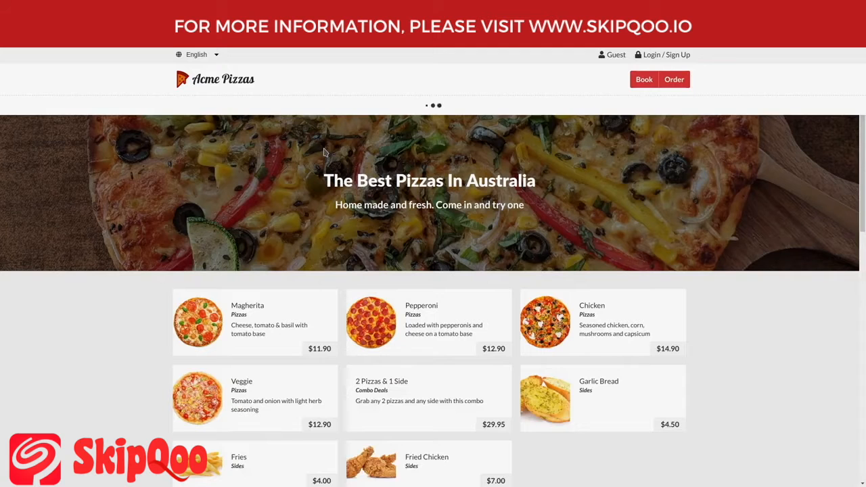
{"action": "left_click", "coordinate": [661, 82]}
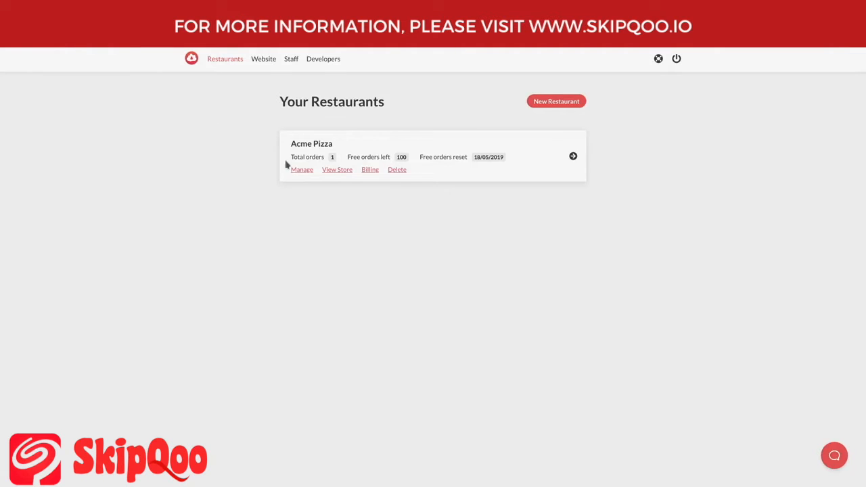
{"action": "left_click", "coordinate": [533, 174]}
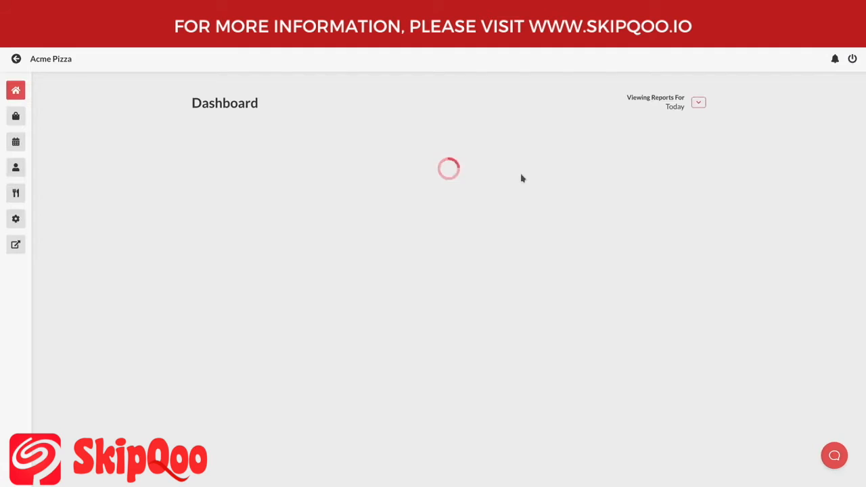
{"action": "left_click", "coordinate": [16, 219]}
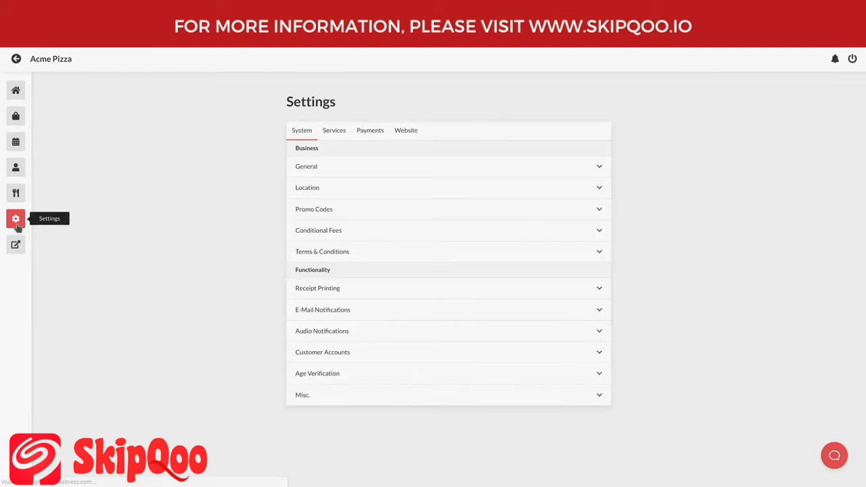
{"action": "left_click", "coordinate": [336, 132]}
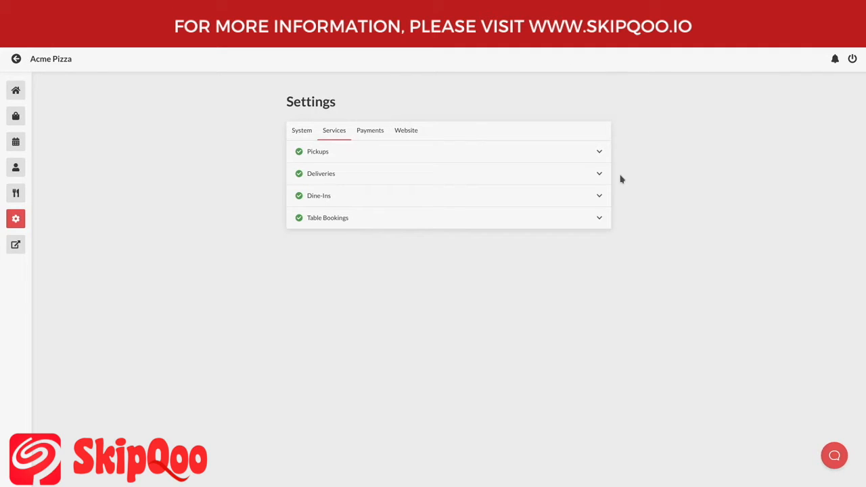
- Disable dine-in ordering, save, and check the storefront's service choices without it
{"action": "left_click", "coordinate": [536, 207]}
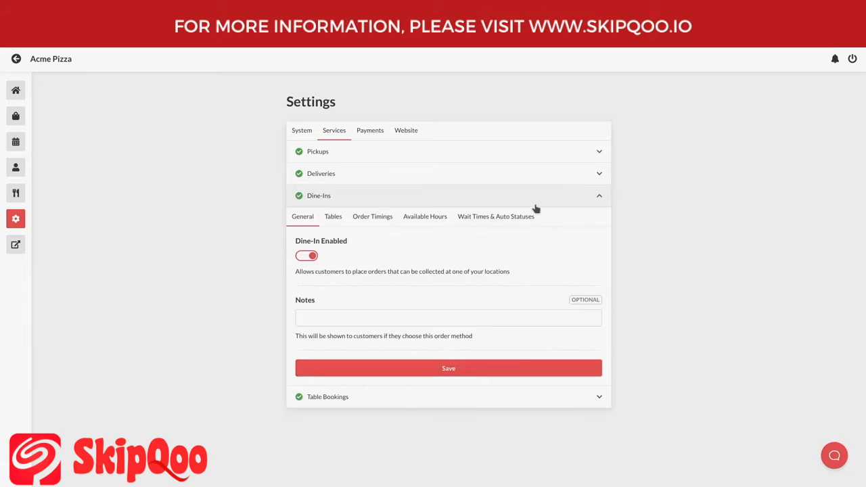
{"action": "left_click", "coordinate": [308, 257]}
{"action": "left_click", "coordinate": [440, 368]}
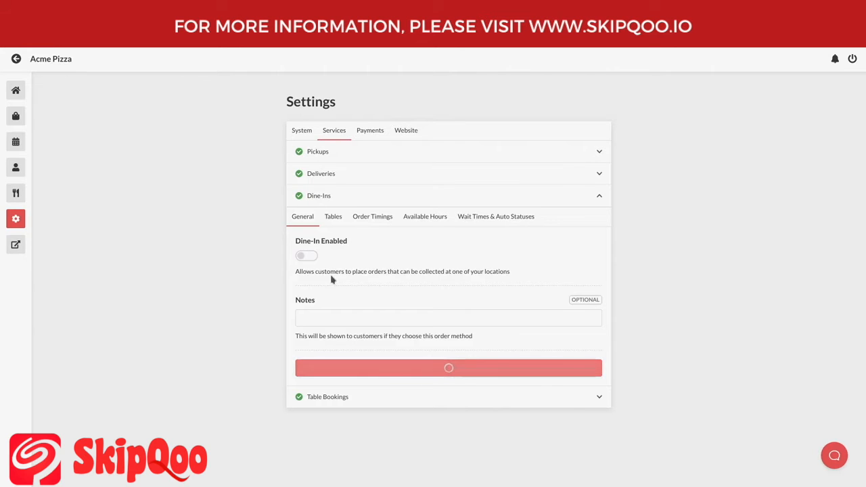
{"action": "left_click", "coordinate": [16, 245]}
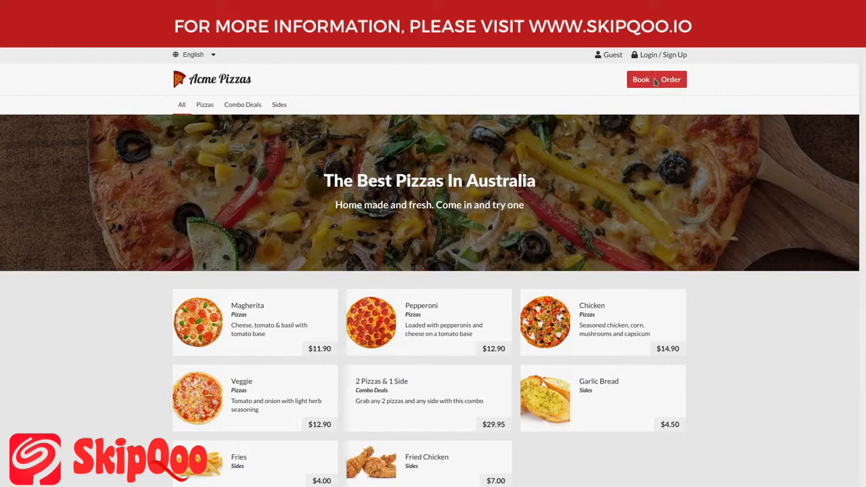
{"action": "left_click", "coordinate": [653, 80]}
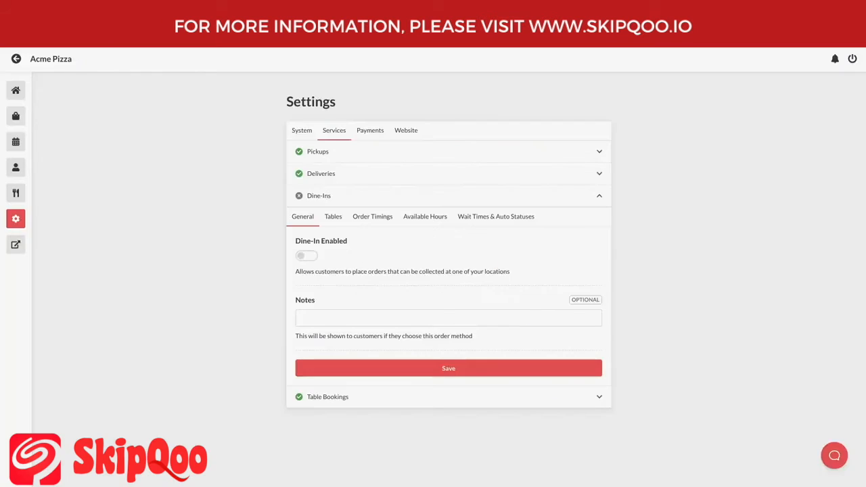
- Re-enable dine-in ordering and save, then expand the Pickups settings
{"action": "left_click", "coordinate": [306, 256]}
{"action": "left_click", "coordinate": [395, 368]}
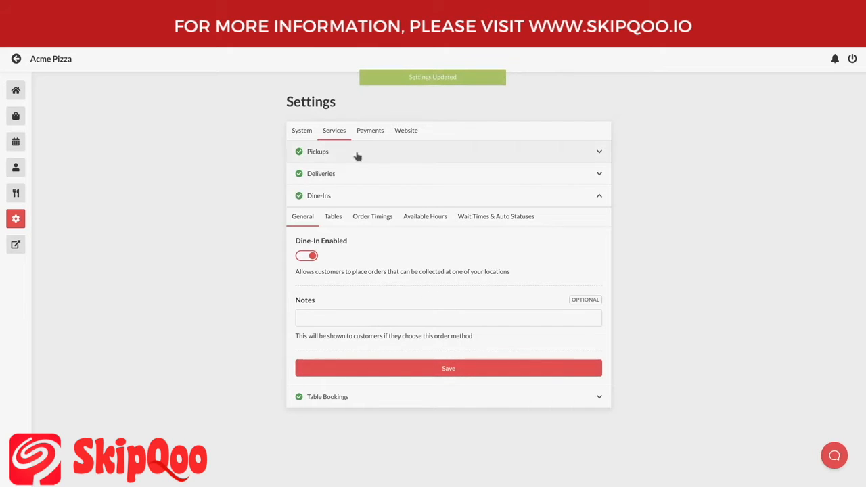
{"action": "left_click", "coordinate": [343, 317]}
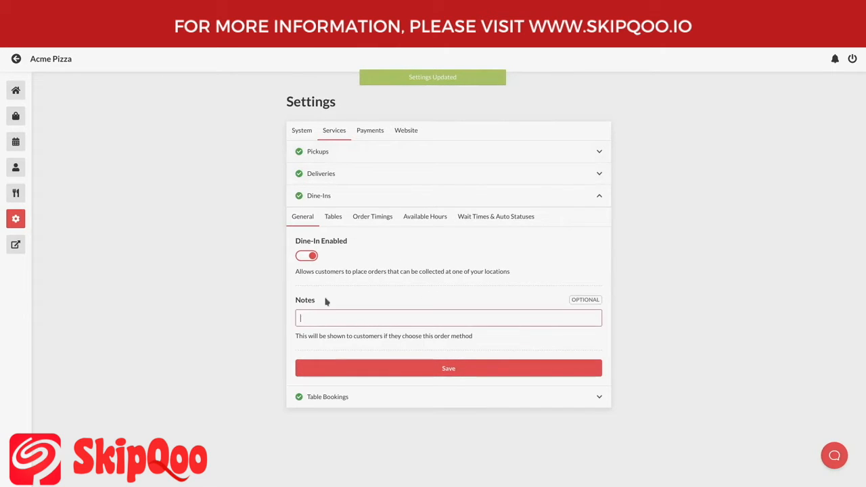
{"action": "left_click", "coordinate": [345, 158]}
- Save the pickup note 'Please come in through the back entrance'
{"action": "left_click", "coordinate": [313, 277]}
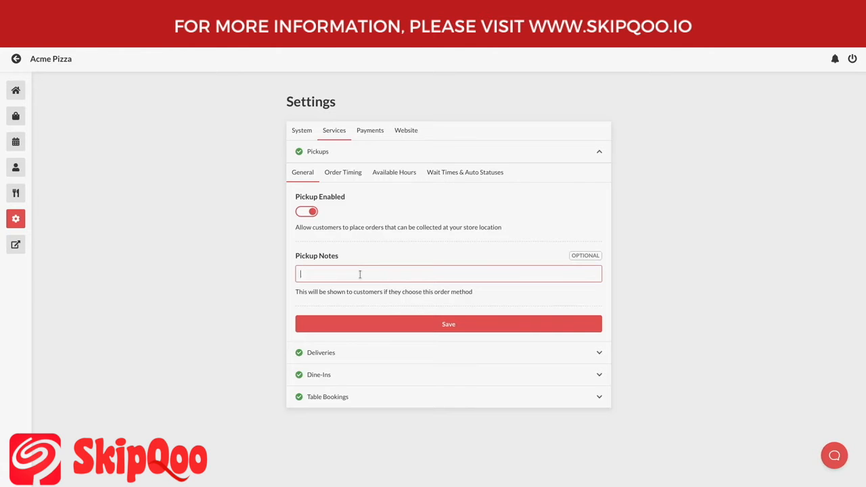
{"action": "type", "text": "Please come in through the back entrance"}
{"action": "key", "text": "Return"}
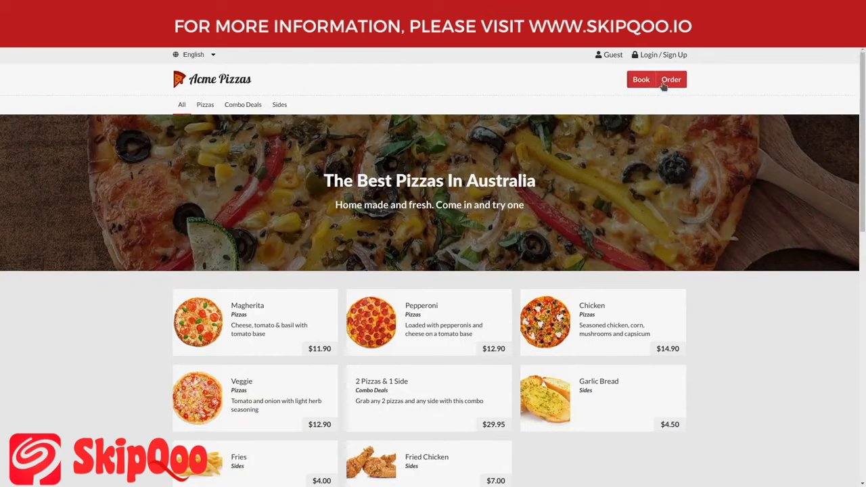
- Choose Pickup on the storefront and confirm the back-entrance note is displayed
{"action": "left_click", "coordinate": [664, 83]}
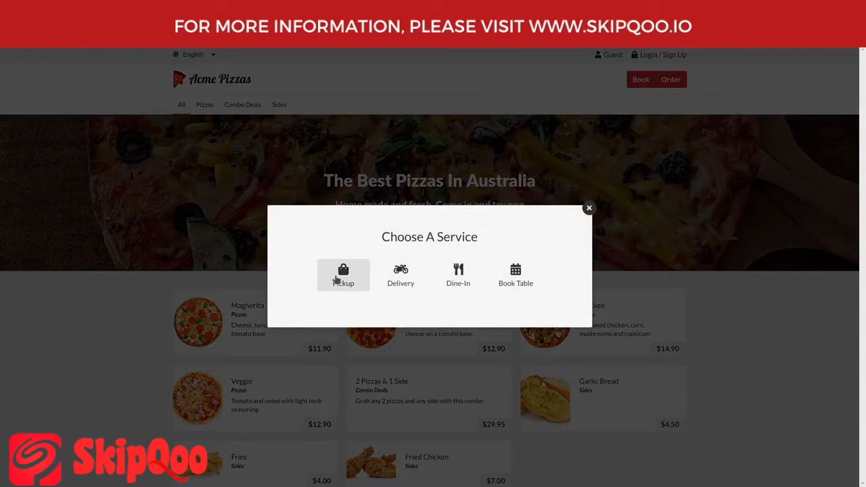
{"action": "left_click", "coordinate": [358, 282]}
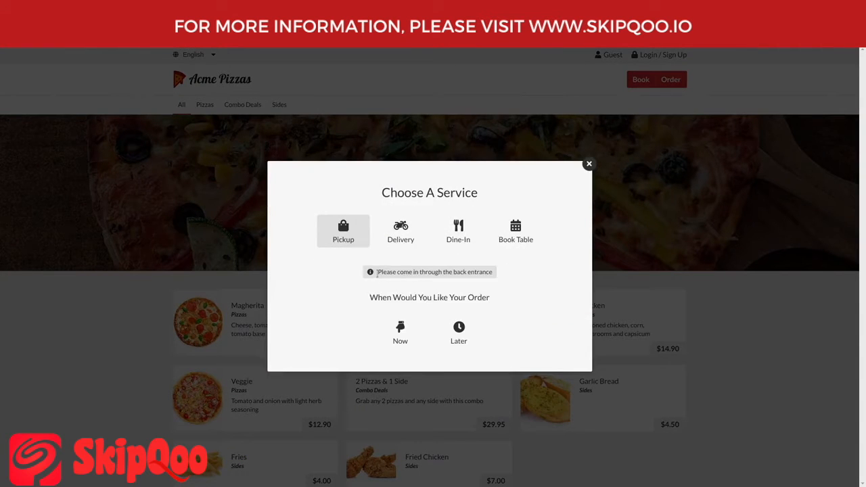
{"action": "left_click_drag", "start_coordinate": [376, 276], "coordinate": [508, 274]}
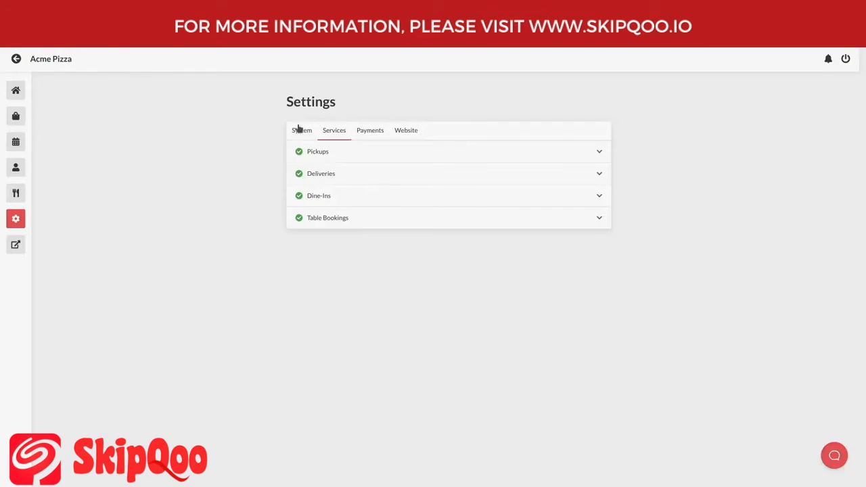
{"action": "left_click", "coordinate": [305, 137]}
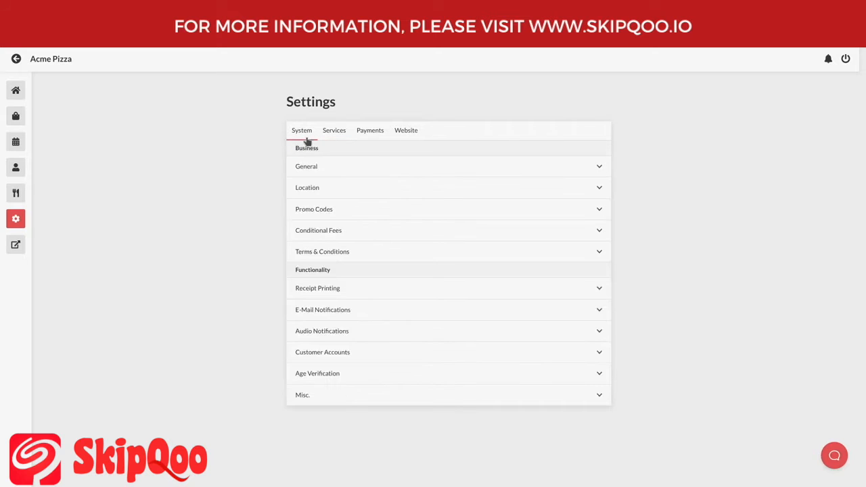
{"action": "left_click", "coordinate": [344, 189]}
{"action": "scroll", "coordinate": [349, 187], "scroll_direction": "down", "scroll_amount": 5}
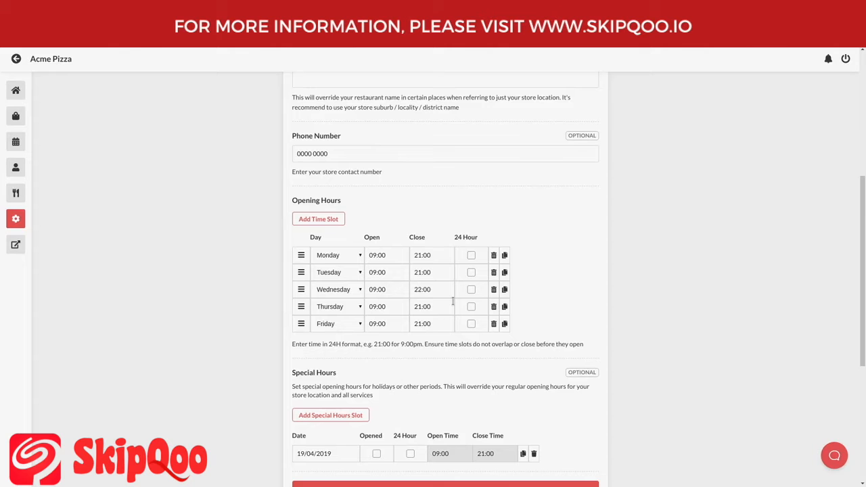
{"action": "scroll", "coordinate": [453, 303], "scroll_direction": "up", "scroll_amount": 5}
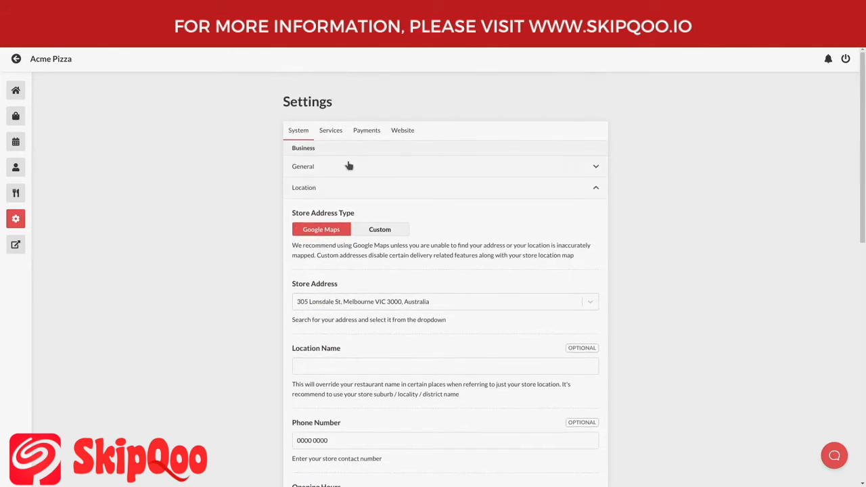
{"action": "left_click", "coordinate": [334, 135]}
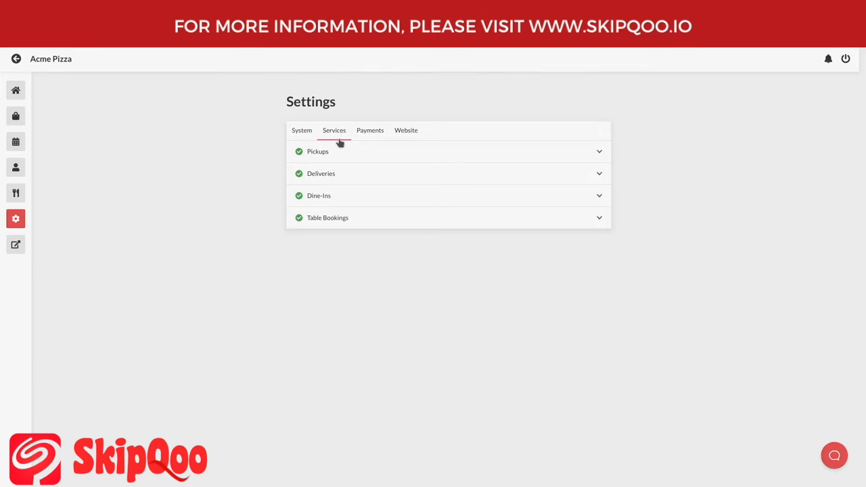
- Turn off Enable Immediate Orders in the Pickups Order Timing settings and save
{"action": "left_click", "coordinate": [352, 154]}
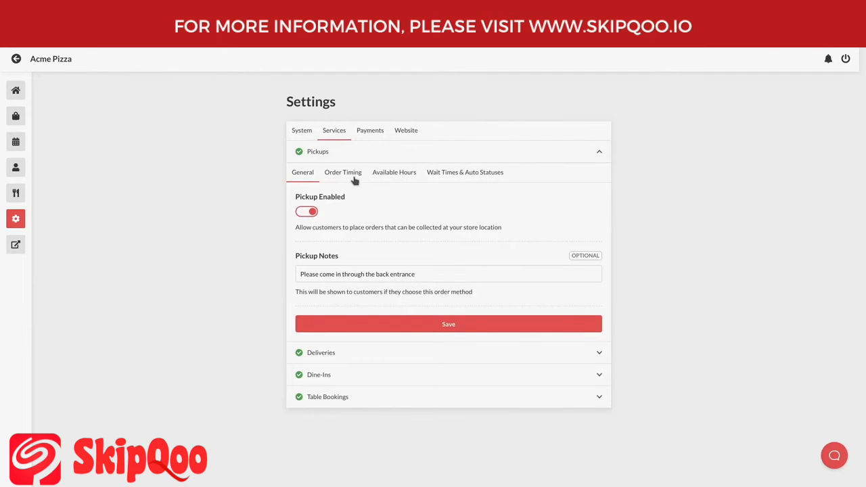
{"action": "left_click", "coordinate": [353, 177]}
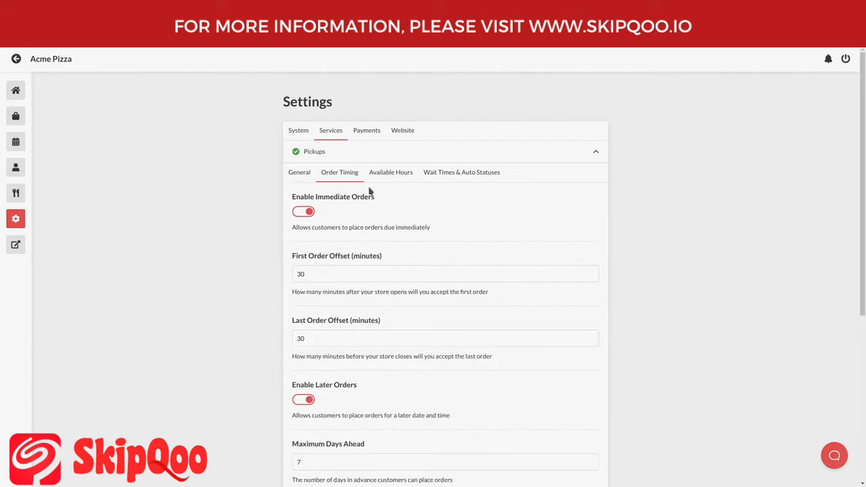
{"action": "scroll", "coordinate": [399, 206], "scroll_direction": "down", "scroll_amount": 2}
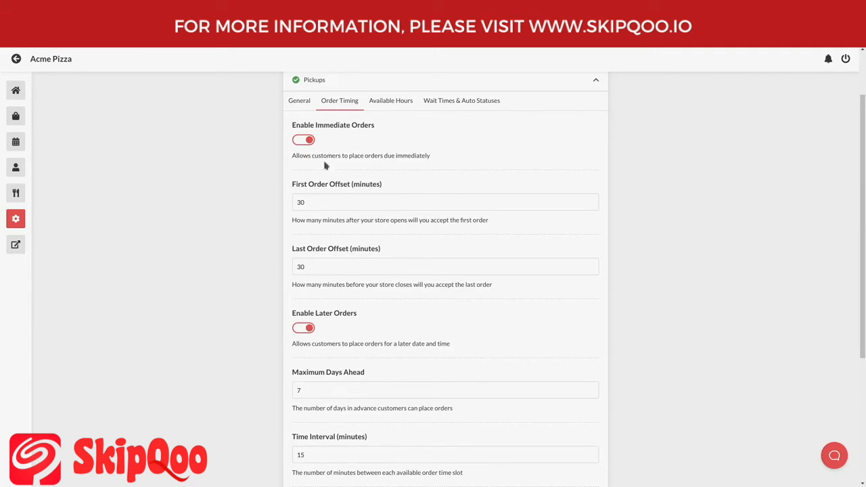
{"action": "left_click", "coordinate": [304, 140]}
{"action": "left_click_drag", "start_coordinate": [291, 125], "coordinate": [385, 126]}
{"action": "scroll", "coordinate": [388, 149], "scroll_direction": "down", "scroll_amount": 5}
{"action": "left_click", "coordinate": [441, 377]}
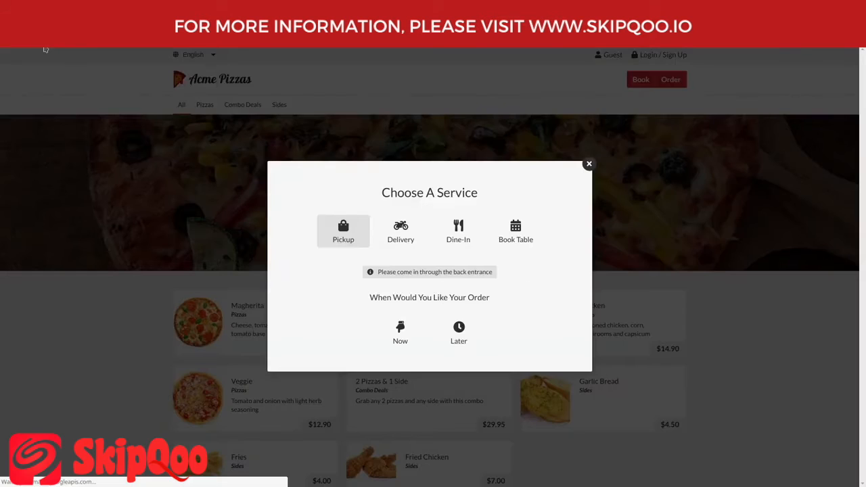
- Verify on the storefront that pickup Now is unavailable and only Later is offered
{"action": "left_click", "coordinate": [541, 130]}
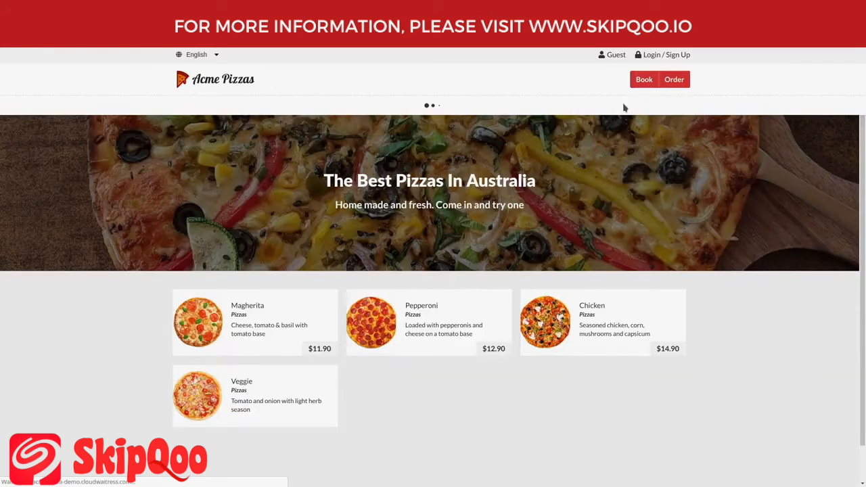
{"action": "left_click", "coordinate": [649, 83]}
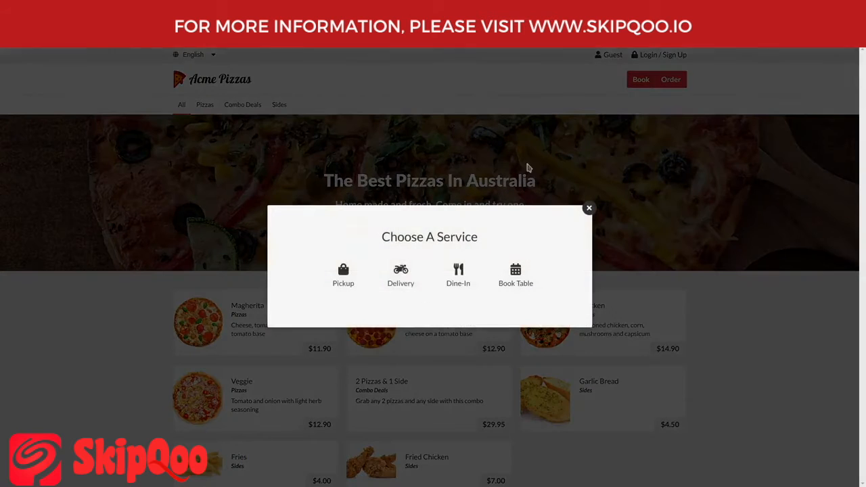
{"action": "left_click", "coordinate": [350, 279]}
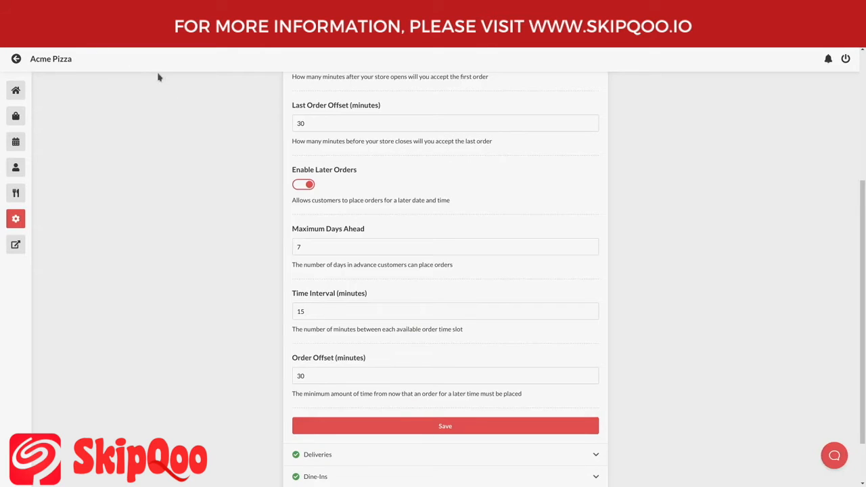
{"action": "scroll", "coordinate": [228, 145], "scroll_direction": "up", "scroll_amount": 3}
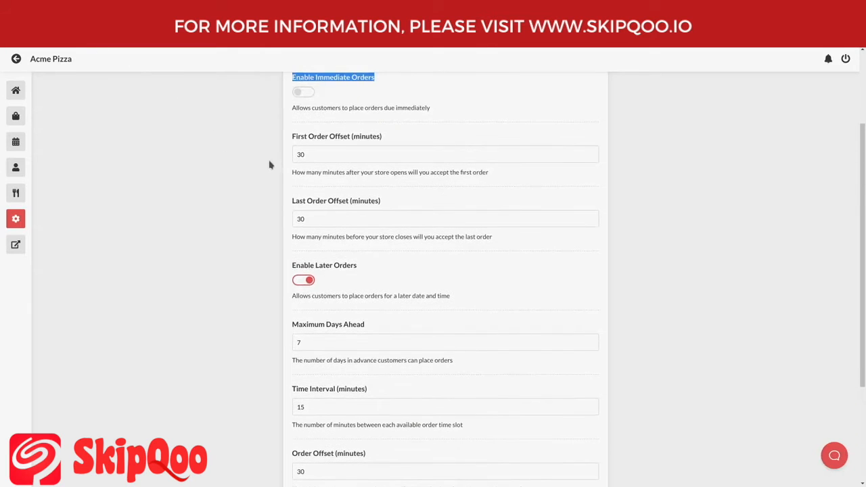
- Re-enable immediate pickup orders and review the Last Order Offset and Time Interval fields
{"action": "left_click", "coordinate": [330, 191]}
{"action": "scroll", "coordinate": [311, 193], "scroll_direction": "up", "scroll_amount": 2}
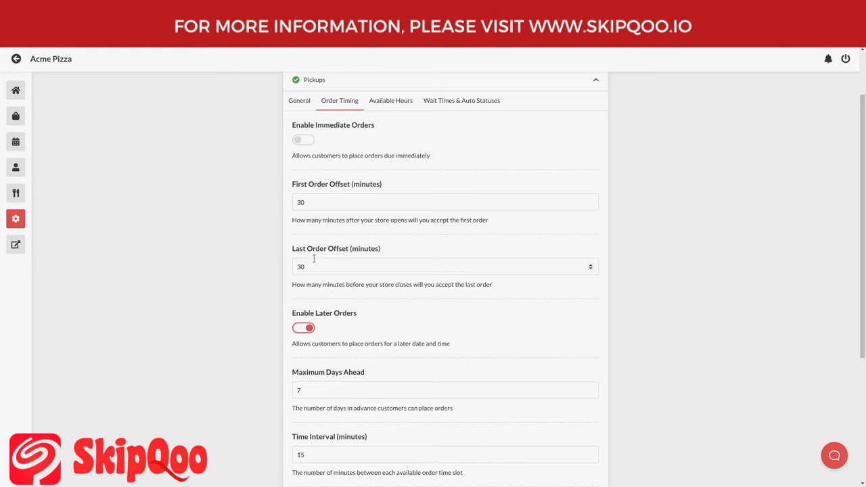
{"action": "left_click_drag", "start_coordinate": [330, 263], "coordinate": [291, 265]}
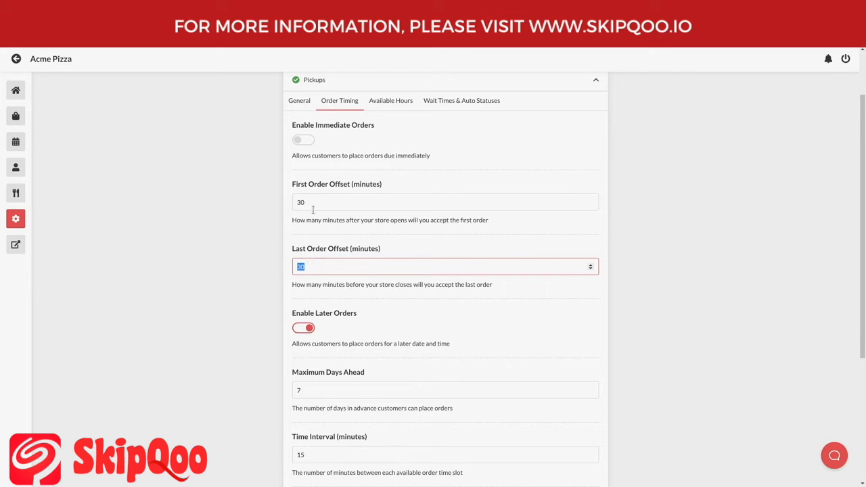
{"action": "left_click", "coordinate": [302, 142]}
{"action": "scroll", "coordinate": [344, 244], "scroll_direction": "down", "scroll_amount": 3}
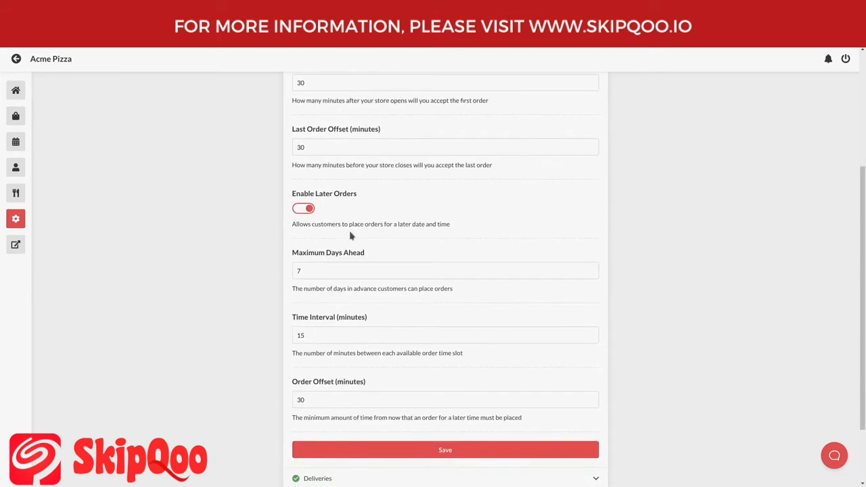
{"action": "scroll", "coordinate": [371, 237], "scroll_direction": "down", "scroll_amount": 1}
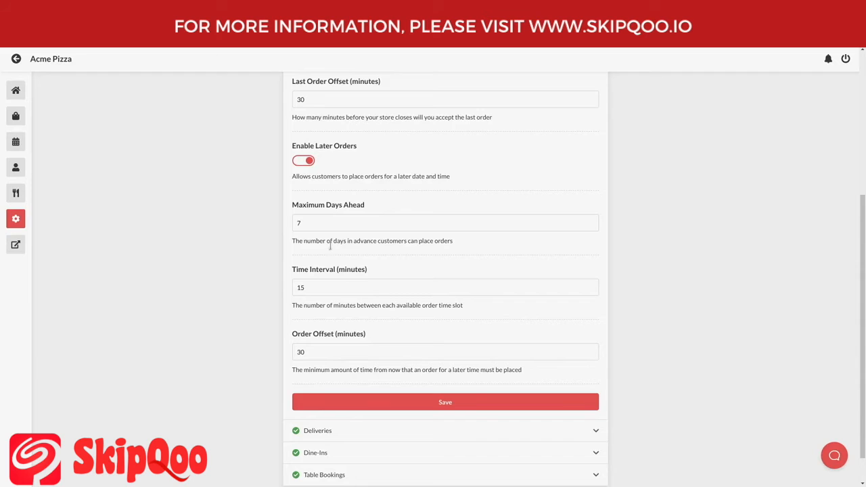
{"action": "left_click_drag", "start_coordinate": [296, 269], "coordinate": [317, 270]}
{"action": "left_click", "coordinate": [319, 275]}
{"action": "left_click", "coordinate": [322, 283]}
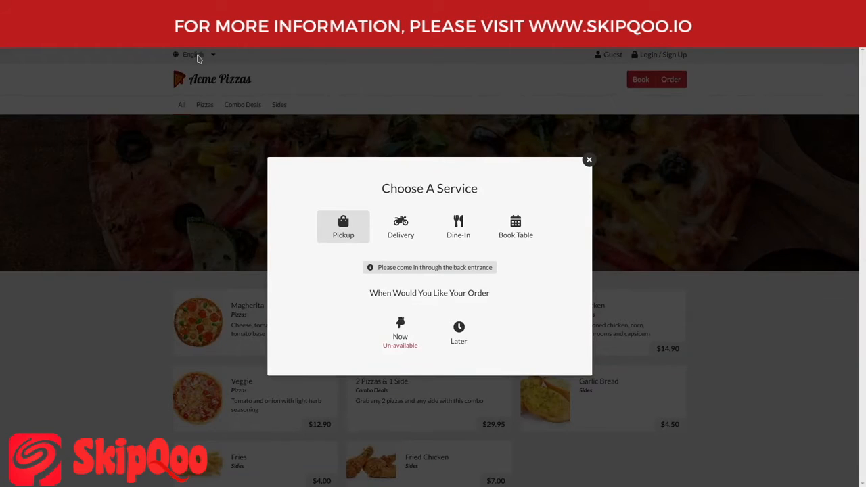
- Try a later pickup on 26/04/2019 and browse its 15-minute time slots
{"action": "left_click", "coordinate": [467, 330]}
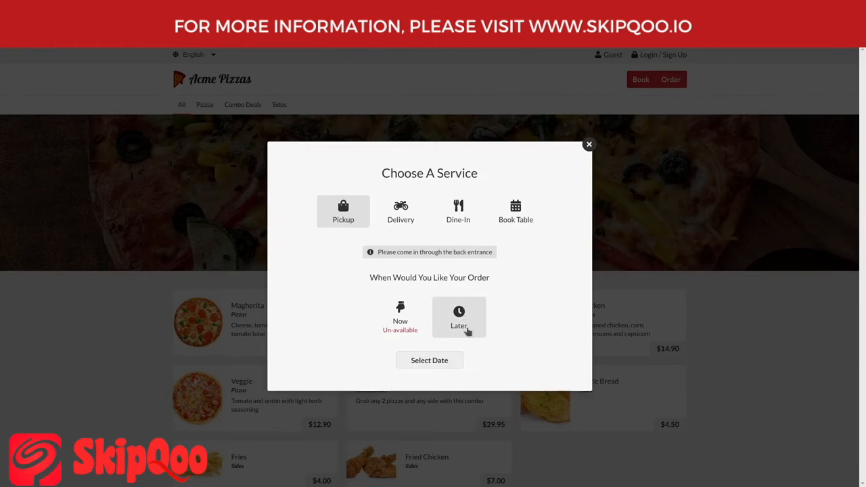
{"action": "left_click", "coordinate": [453, 368]}
{"action": "left_click", "coordinate": [432, 261]}
{"action": "left_click", "coordinate": [478, 363]}
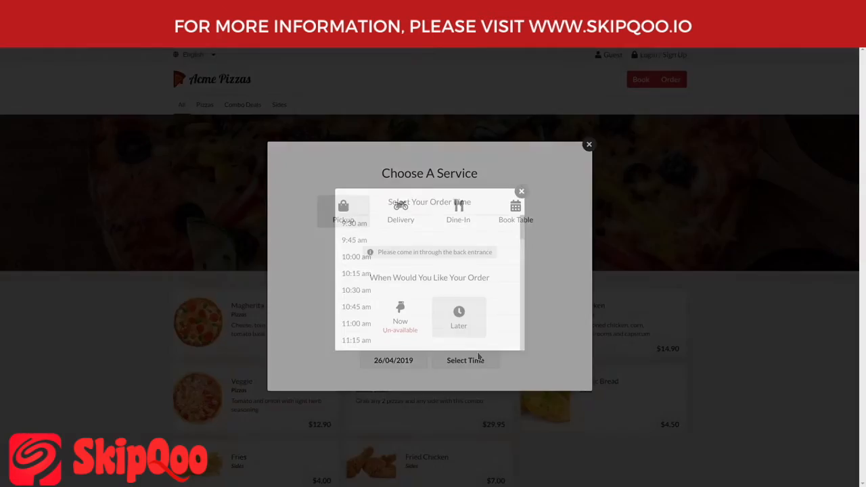
{"action": "scroll", "coordinate": [446, 238], "scroll_direction": "down", "scroll_amount": 2}
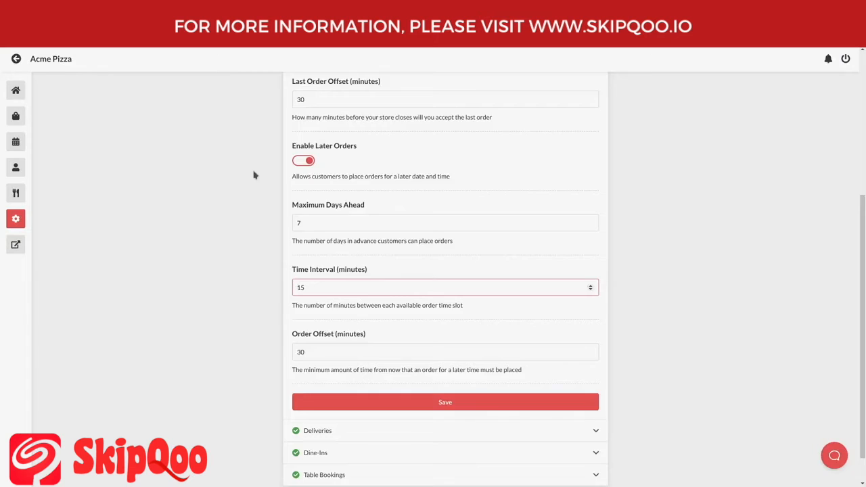
- Inspect the pickup Order Offset value of 30, leaving it unchanged
{"action": "scroll", "coordinate": [271, 203], "scroll_direction": "down", "scroll_amount": 1}
{"action": "left_click_drag", "start_coordinate": [293, 298], "coordinate": [369, 304]}
{"action": "left_click", "coordinate": [369, 303]}
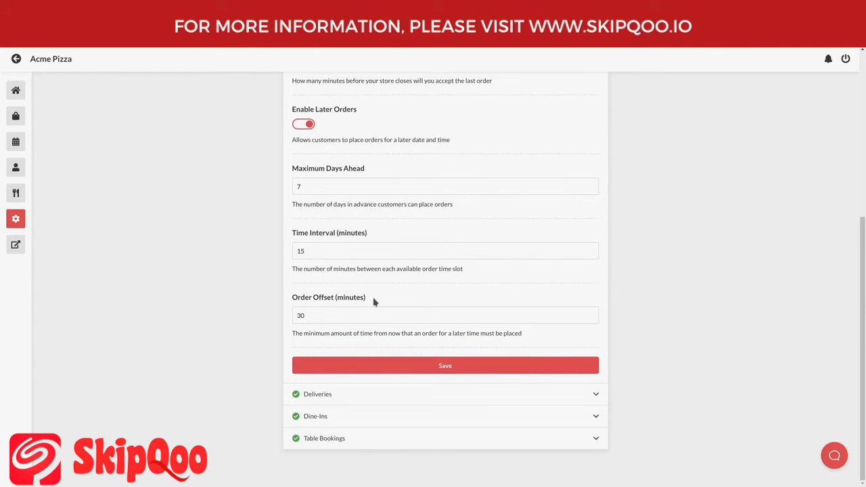
{"action": "left_click_drag", "start_coordinate": [323, 315], "coordinate": [282, 320]}
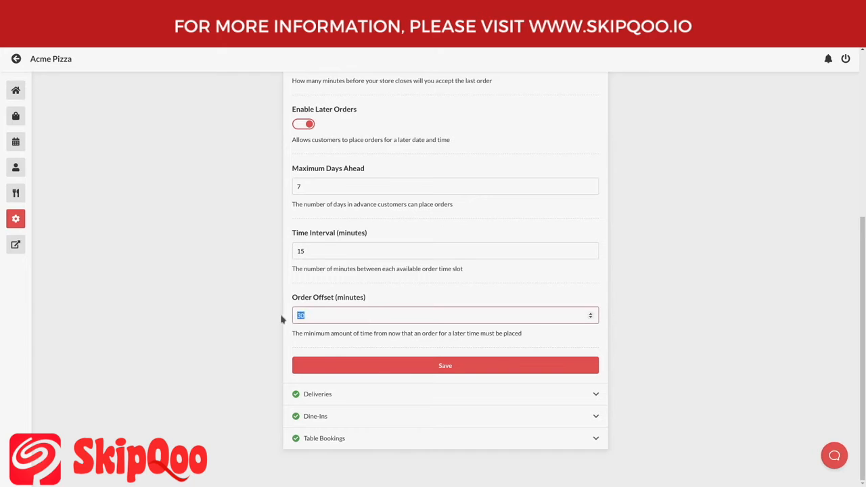
{"action": "left_click", "coordinate": [327, 297]}
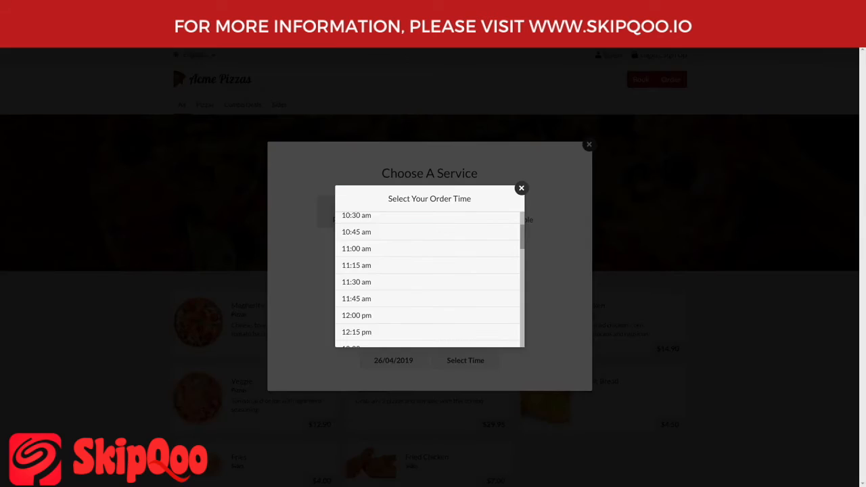
- Close the order time list and return to the Pickups order-timing settings
{"action": "left_click", "coordinate": [544, 201]}
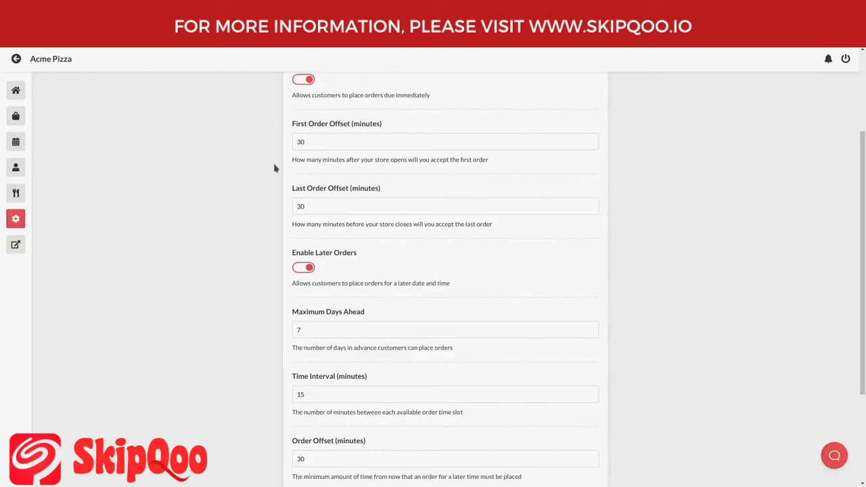
{"action": "scroll", "coordinate": [275, 166], "scroll_direction": "up", "scroll_amount": 2}
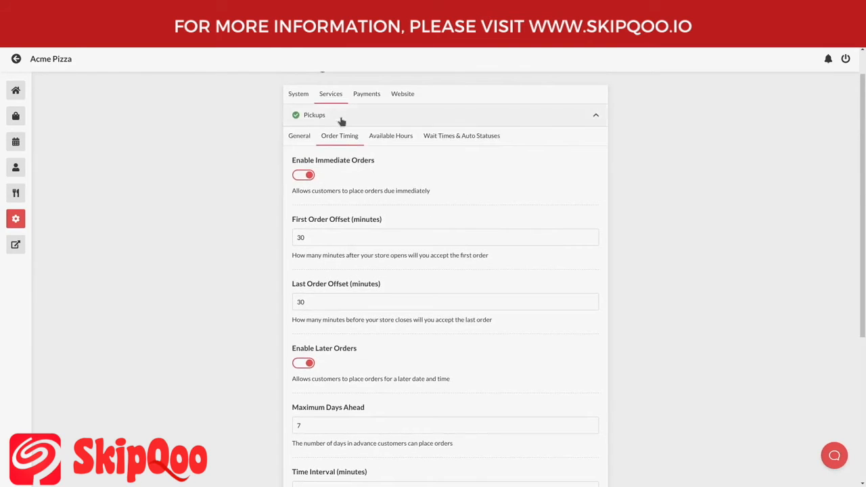
- Switch from Pickups to the Deliveries Order Timing settings: immediate and later orders, 30-minute offsets
{"action": "left_click", "coordinate": [342, 121]}
{"action": "left_click", "coordinate": [340, 174]}
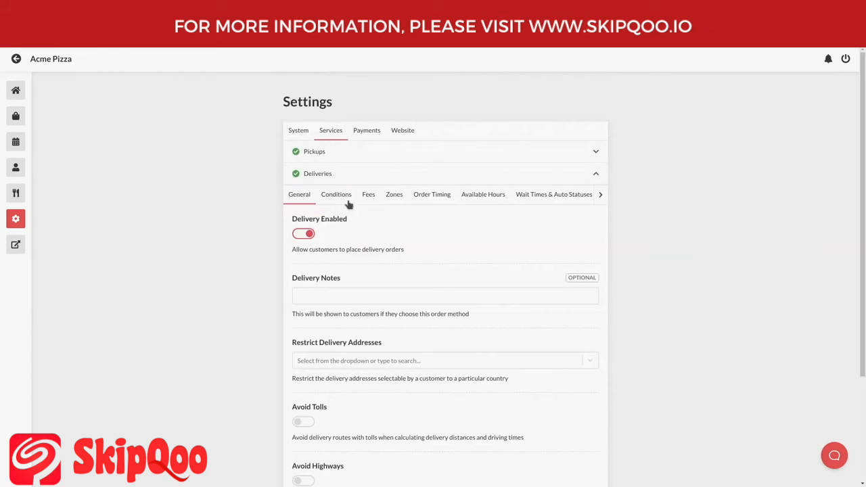
{"action": "left_click", "coordinate": [442, 201]}
{"action": "scroll", "coordinate": [441, 230], "scroll_direction": "down", "scroll_amount": 2}
{"action": "scroll", "coordinate": [441, 232], "scroll_direction": "down", "scroll_amount": 2}
{"action": "scroll", "coordinate": [420, 273], "scroll_direction": "up", "scroll_amount": 2}
{"action": "scroll", "coordinate": [396, 261], "scroll_direction": "up", "scroll_amount": 1}
{"action": "scroll", "coordinate": [392, 251], "scroll_direction": "up", "scroll_amount": 1}
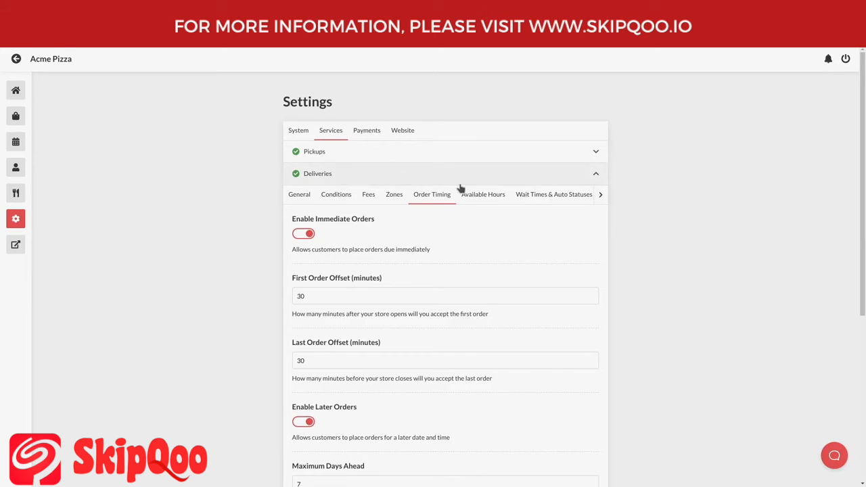
- Add four custom time slots in the delivery Available Hours
{"action": "left_click", "coordinate": [476, 202]}
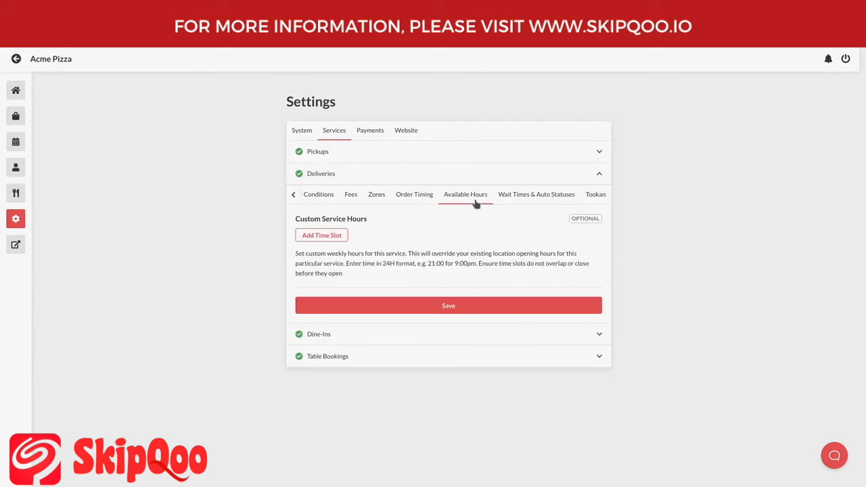
{"action": "left_click", "coordinate": [338, 240]}
{"action": "left_click", "coordinate": [340, 241]}
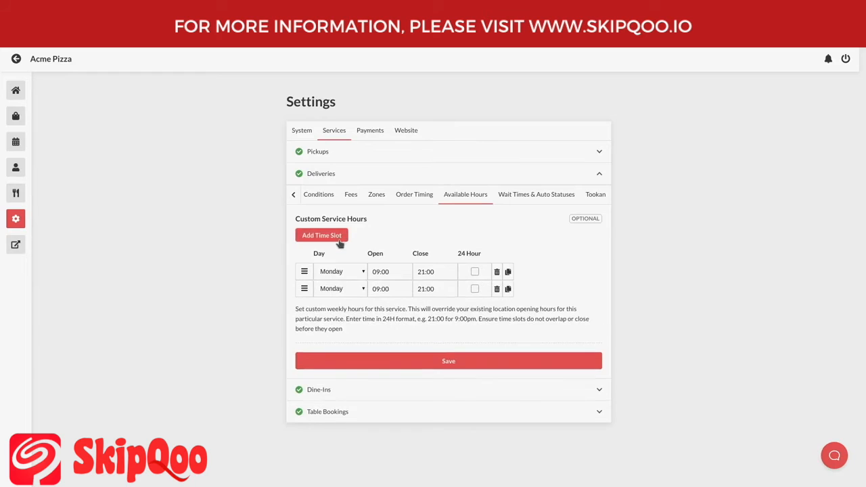
{"action": "left_click", "coordinate": [340, 242]}
{"action": "left_click", "coordinate": [339, 242]}
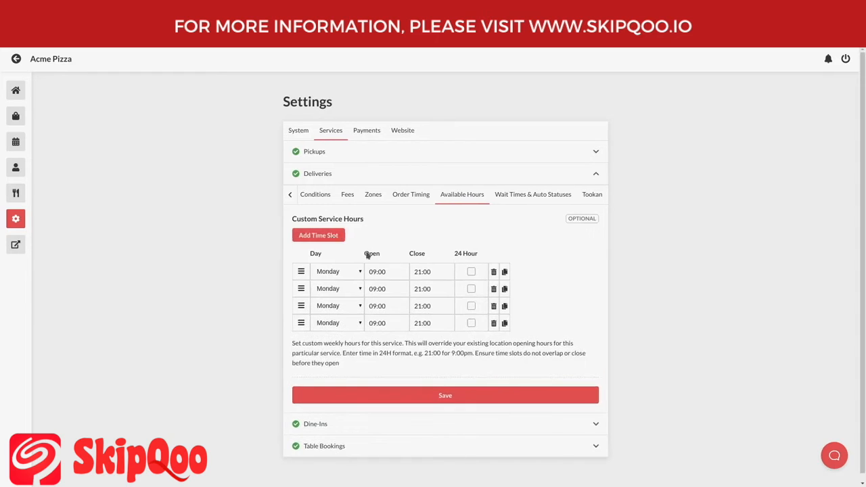
- Delete all four delivery time slots and collapse the Deliveries section
{"action": "left_click", "coordinate": [493, 323]}
{"action": "left_click", "coordinate": [493, 307]}
{"action": "left_click", "coordinate": [493, 289]}
{"action": "left_click", "coordinate": [493, 271]}
{"action": "left_click", "coordinate": [397, 174]}
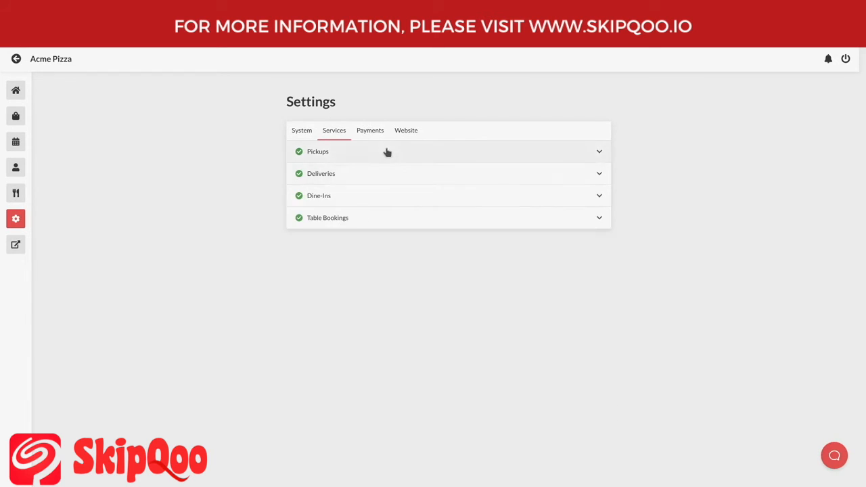
{"action": "left_click", "coordinate": [386, 152]}
- Show the Pickups Available Hours, where Custom Service Hours has no time slots
{"action": "left_click", "coordinate": [398, 176]}
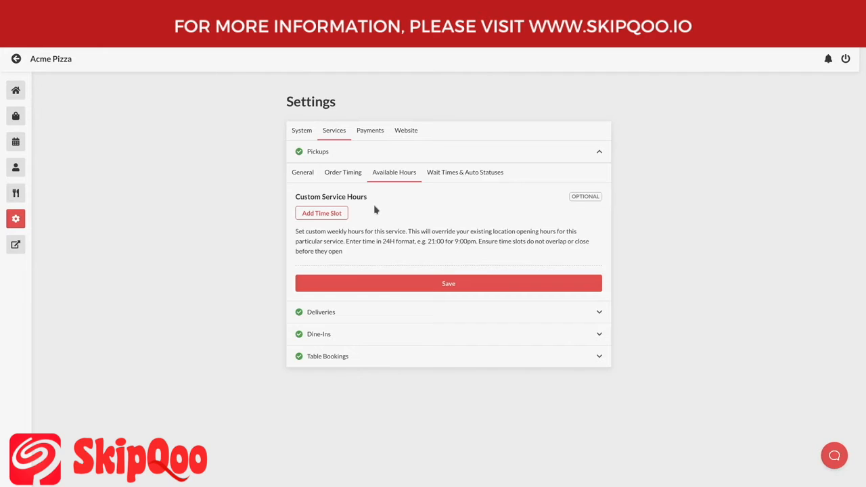
{"action": "left_click", "coordinate": [455, 183]}
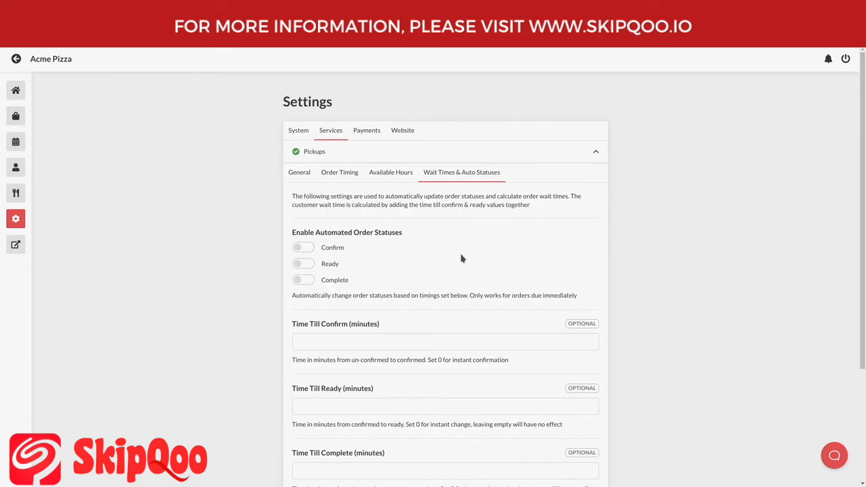
- Scroll through the Pickups wait-time fields, with Confirm, Ready and Complete statuses all off
{"action": "scroll", "coordinate": [446, 258], "scroll_direction": "down", "scroll_amount": 2}
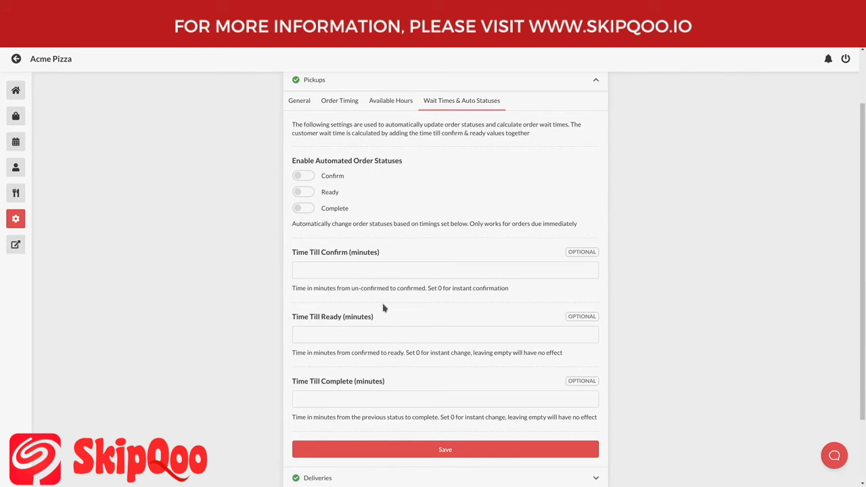
- Turn on automated Confirm for pickups and set Time Till Confirm to 0 minutes
{"action": "left_click", "coordinate": [302, 182]}
{"action": "left_click", "coordinate": [350, 271]}
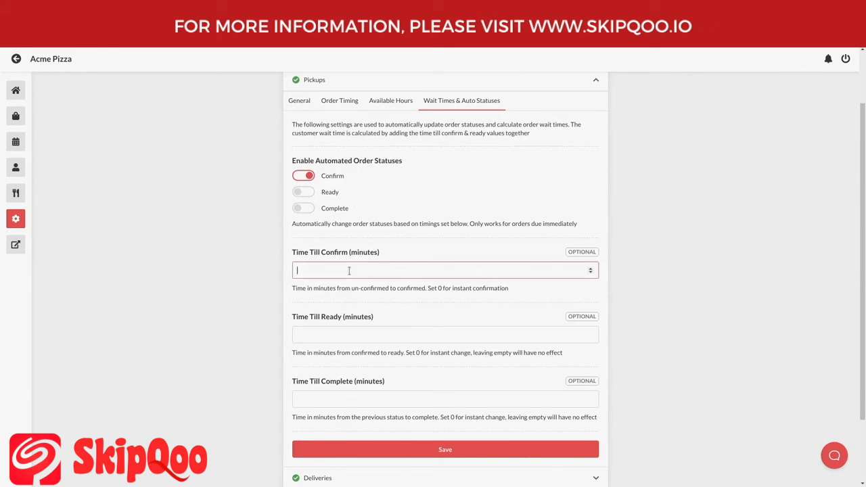
{"action": "left_click_drag", "start_coordinate": [293, 255], "coordinate": [353, 274]}
{"action": "left_click", "coordinate": [353, 274]}
{"action": "type", "text": "0"}
- Set pickup Time Till Ready to 25, change Time Till Confirm to 5, and enable automated Ready
{"action": "left_click", "coordinate": [351, 335]}
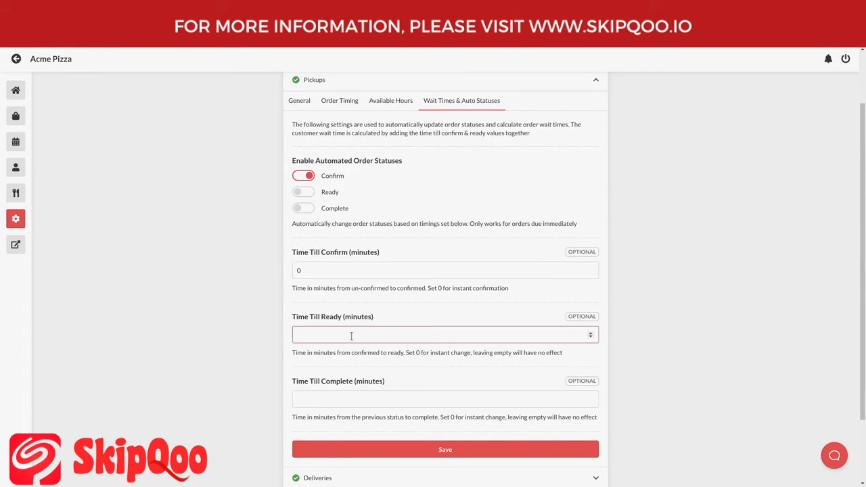
{"action": "type", "text": "25"}
{"action": "left_click", "coordinate": [341, 271]}
{"action": "key", "text": "BackSpace"}
{"action": "type", "text": "5"}
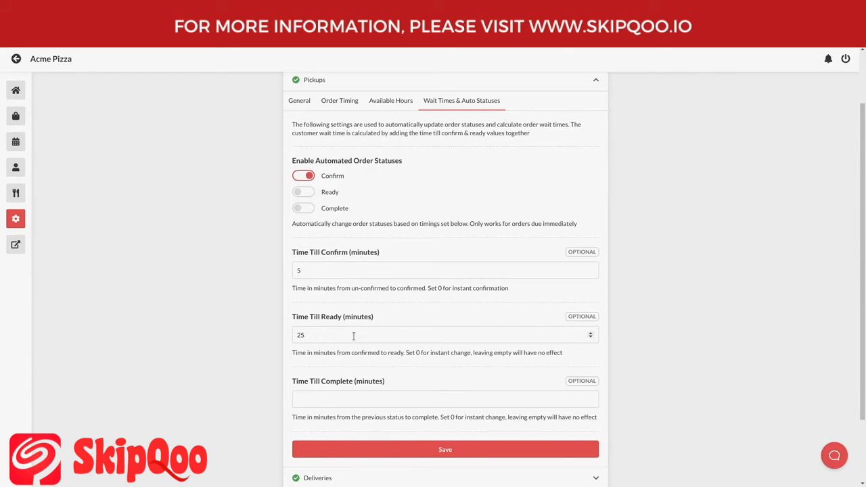
{"action": "left_click", "coordinate": [308, 195]}
- Set pickup Time Till Complete to 200 minutes and review the 5 and 25 minute values
{"action": "left_click", "coordinate": [335, 398]}
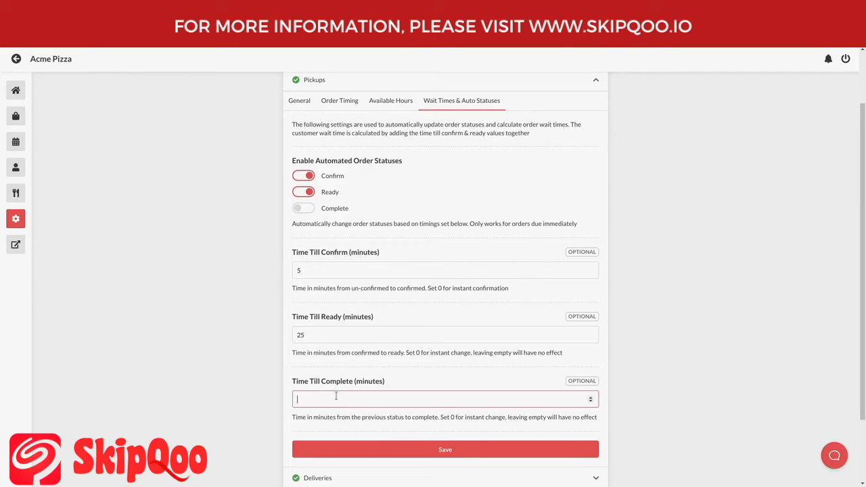
{"action": "type", "text": "200"}
{"action": "left_click_drag", "start_coordinate": [338, 399], "coordinate": [293, 400]}
{"action": "left_click", "coordinate": [345, 416]}
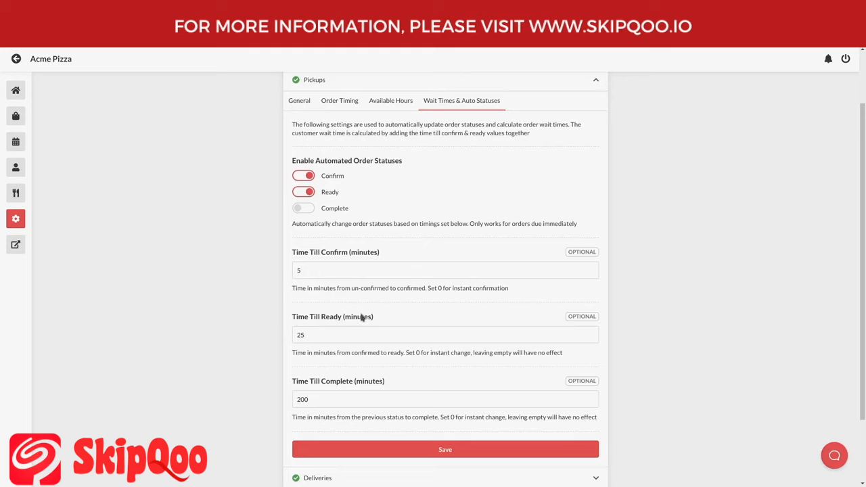
{"action": "left_click", "coordinate": [301, 270]}
{"action": "left_click_drag", "start_coordinate": [301, 271], "coordinate": [290, 271]}
{"action": "left_click", "coordinate": [291, 271]}
{"action": "left_click_drag", "start_coordinate": [368, 331], "coordinate": [278, 340]}
- Open the Deliveries Wait Times & Auto Statuses tab and review the On Route status and time fields
{"action": "left_click", "coordinate": [342, 86]}
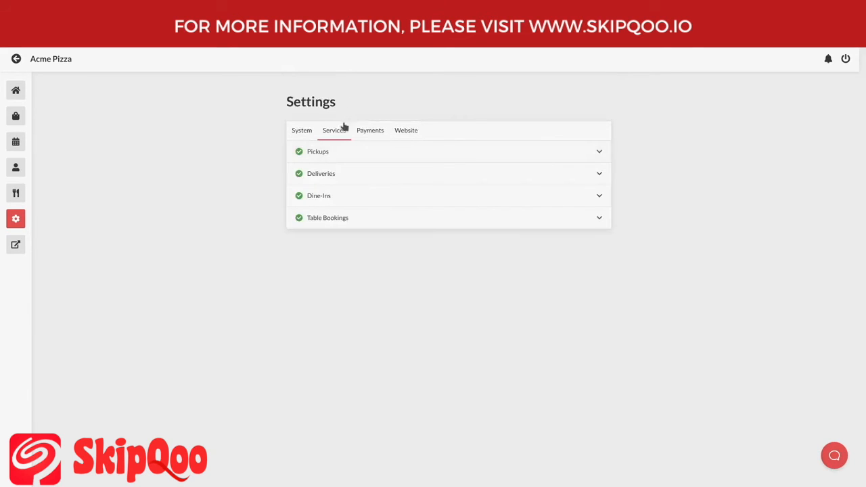
{"action": "left_click", "coordinate": [346, 184]}
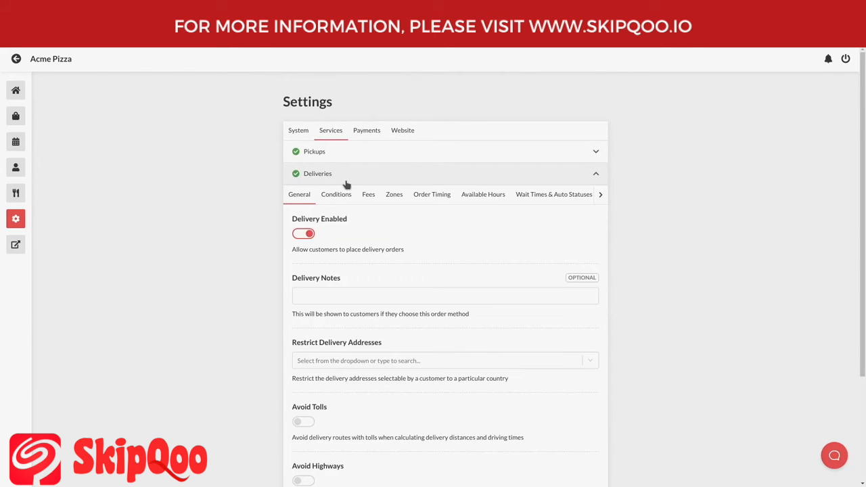
{"action": "left_click", "coordinate": [554, 201]}
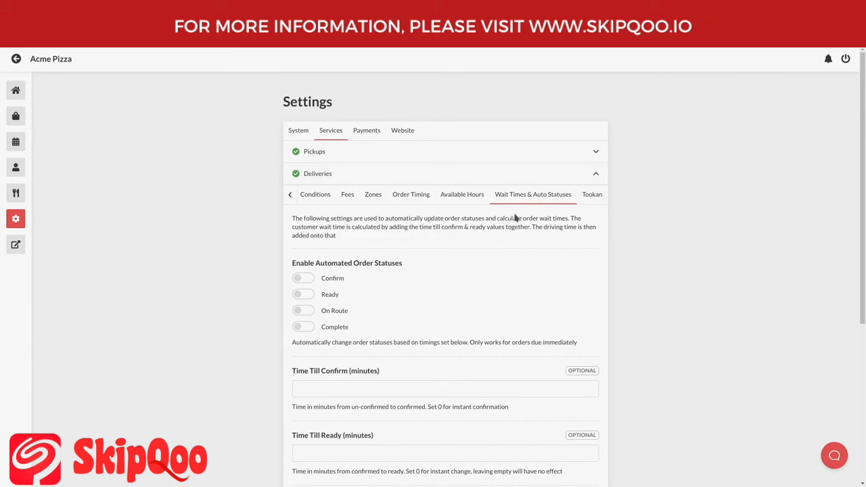
{"action": "scroll", "coordinate": [503, 230], "scroll_direction": "down", "scroll_amount": 2}
{"action": "scroll", "coordinate": [495, 242], "scroll_direction": "down", "scroll_amount": 1}
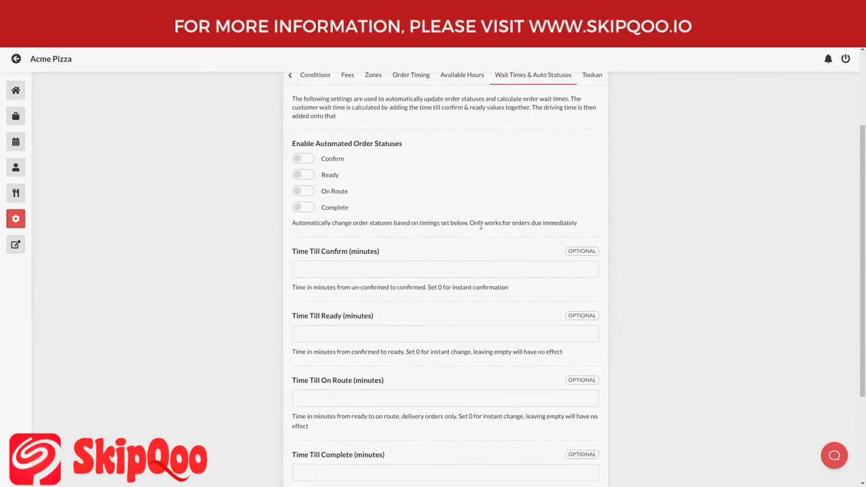
{"action": "left_click_drag", "start_coordinate": [321, 191], "coordinate": [367, 195]}
{"action": "left_click", "coordinate": [367, 194]}
{"action": "left_click_drag", "start_coordinate": [295, 252], "coordinate": [349, 250]}
{"action": "left_click_drag", "start_coordinate": [293, 316], "coordinate": [339, 317]}
{"action": "left_click_drag", "start_coordinate": [294, 379], "coordinate": [354, 381]}
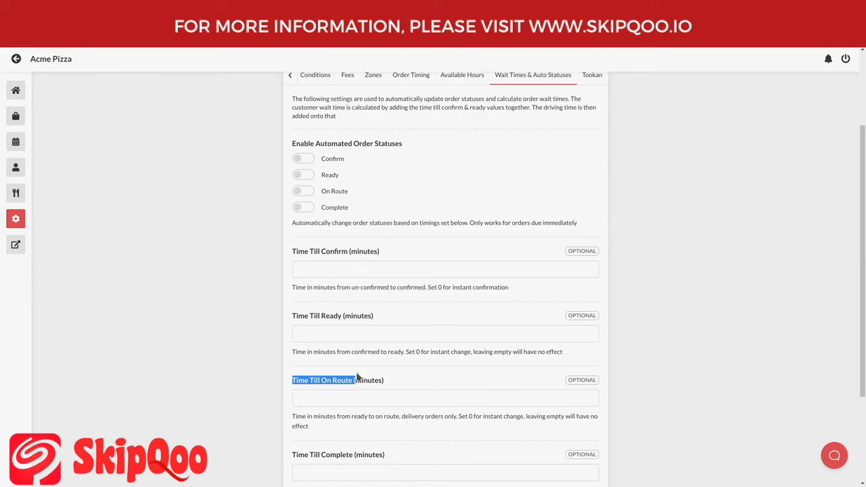
- Enter delivery timings: 0 minutes to confirm, 25 to ready, 5 to on route
{"action": "left_click", "coordinate": [349, 270]}
{"action": "type", "text": "0"}
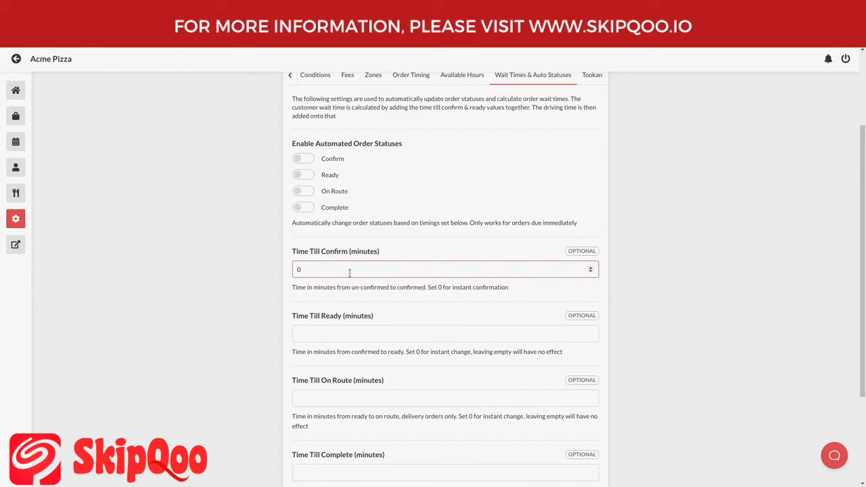
{"action": "left_click", "coordinate": [349, 330]}
{"action": "type", "text": "25"}
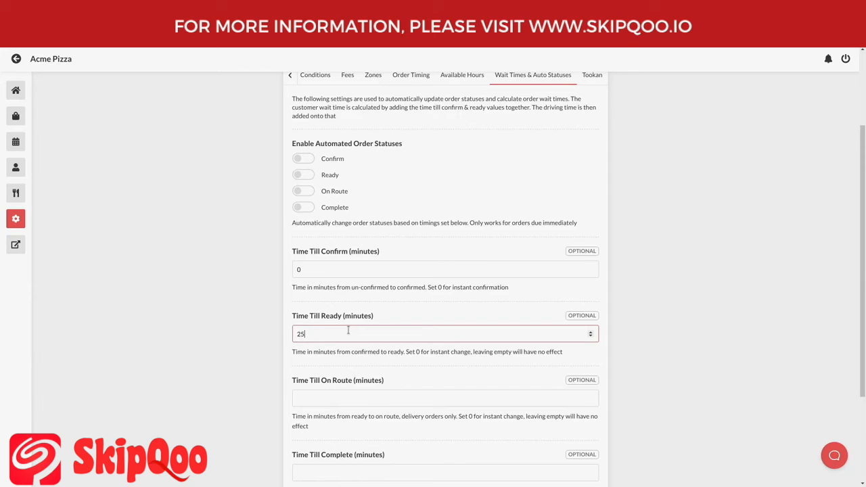
{"action": "left_click", "coordinate": [326, 395]}
{"action": "type", "text": "5"}
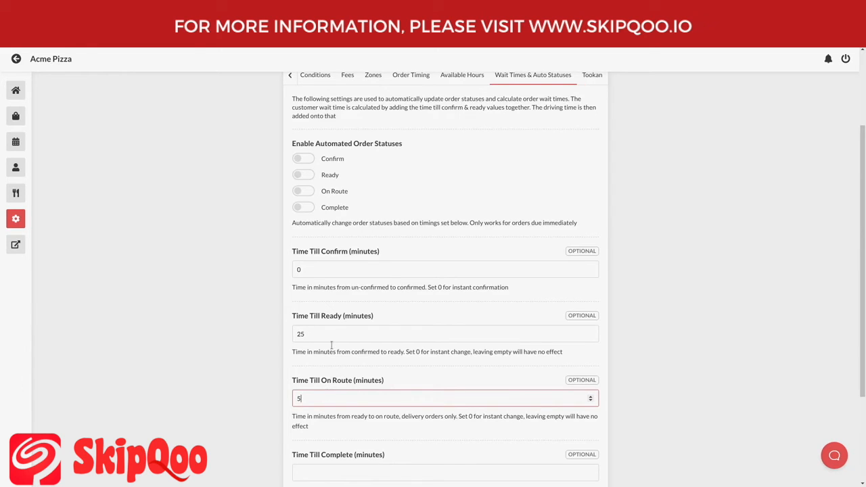
- Check the three delivery timing values and scroll back to the earlier Deliveries tabs
{"action": "left_click", "coordinate": [328, 270]}
{"action": "left_click", "coordinate": [339, 335]}
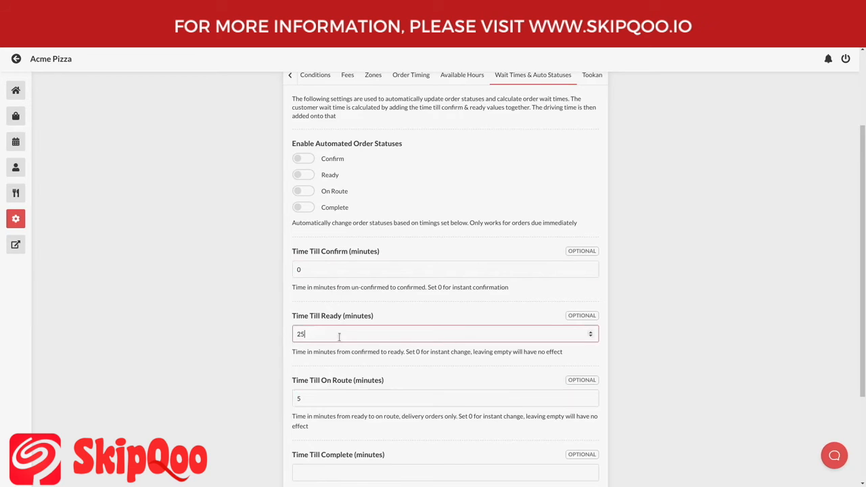
{"action": "left_click", "coordinate": [340, 398]}
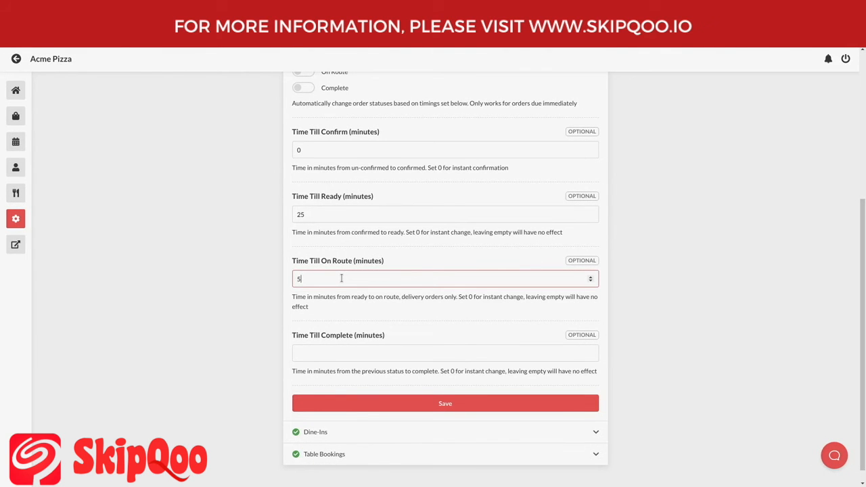
{"action": "scroll", "coordinate": [342, 278], "scroll_direction": "up", "scroll_amount": 3}
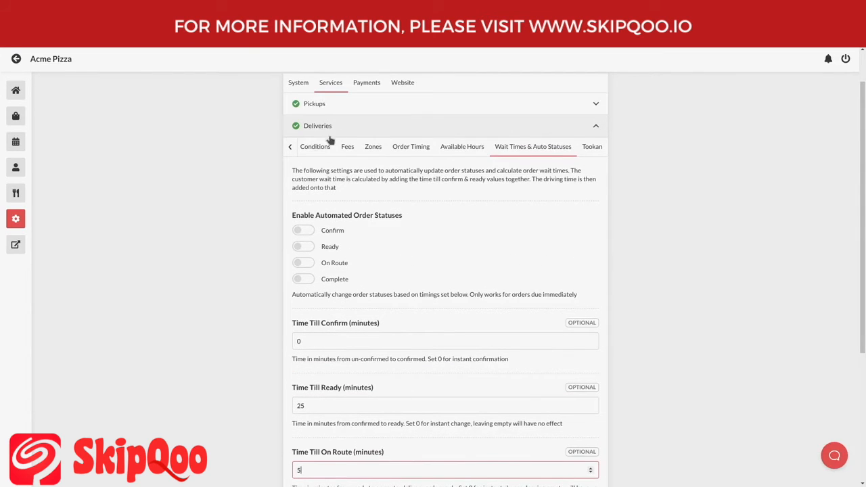
{"action": "left_click", "coordinate": [290, 147]}
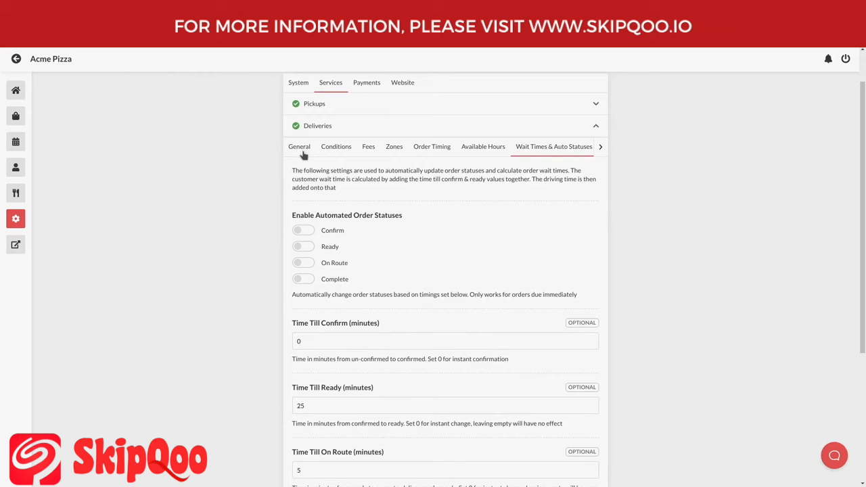
- Review General delivery settings, then show Conditions: 10 km max distance, 60-minute max driving time
{"action": "left_click", "coordinate": [301, 151]}
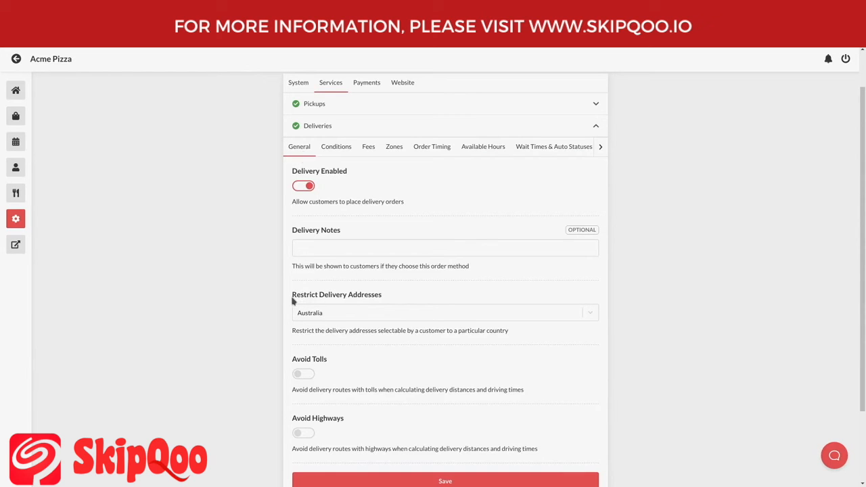
{"action": "left_click_drag", "start_coordinate": [292, 301], "coordinate": [396, 297]}
{"action": "left_click", "coordinate": [397, 298]}
{"action": "scroll", "coordinate": [337, 324], "scroll_direction": "down", "scroll_amount": 1}
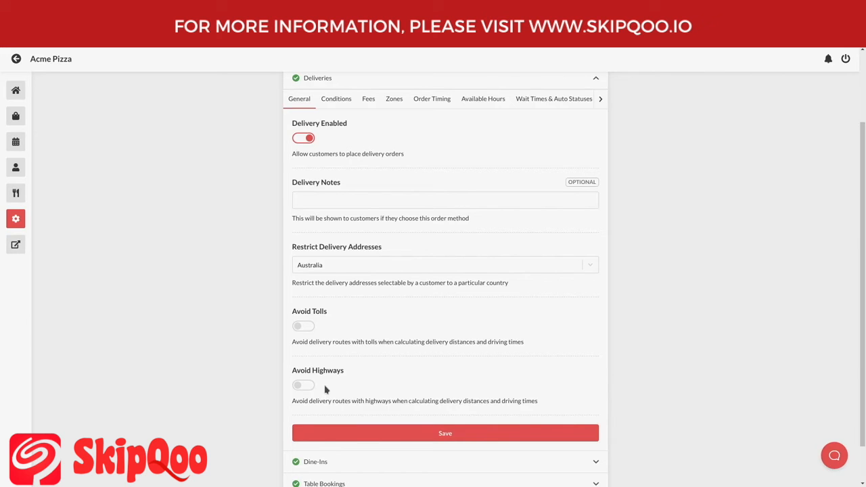
{"action": "left_click", "coordinate": [337, 106]}
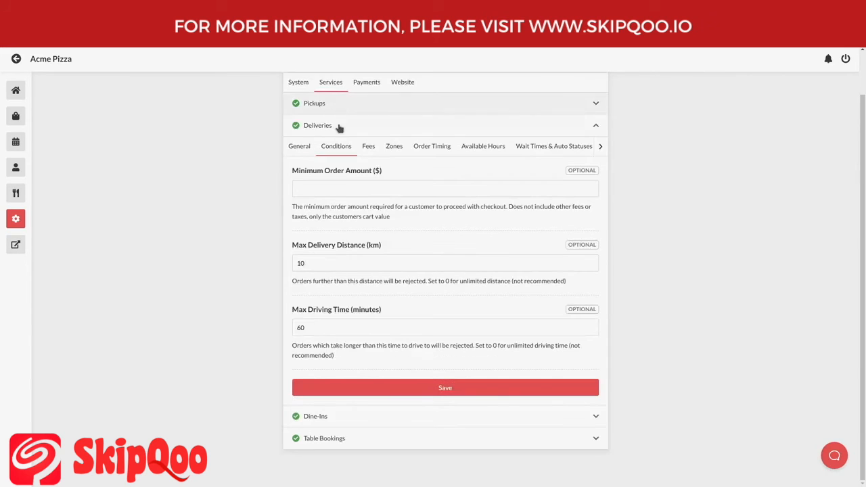
- Set the delivery Minimum Order Amount to 30 and show the Fees tab with fee type None
{"action": "left_click", "coordinate": [358, 188]}
{"action": "type", "text": "30"}
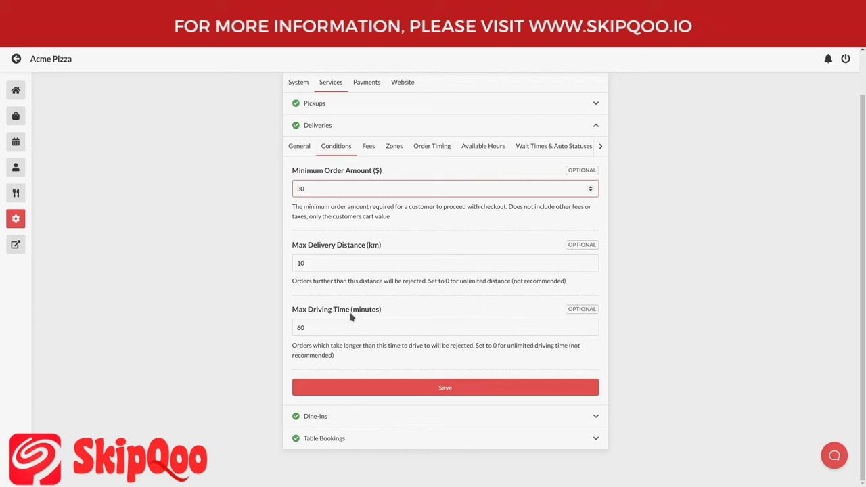
{"action": "left_click", "coordinate": [367, 156]}
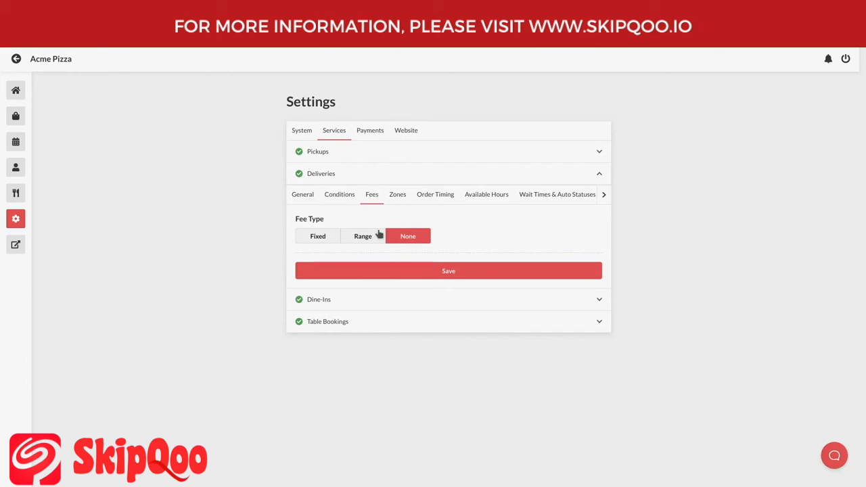
- Set the delivery Fee Type to Fixed with a $12 fixed fee
{"action": "left_click", "coordinate": [318, 236]}
{"action": "left_click", "coordinate": [299, 280]}
{"action": "type", "text": "12"}
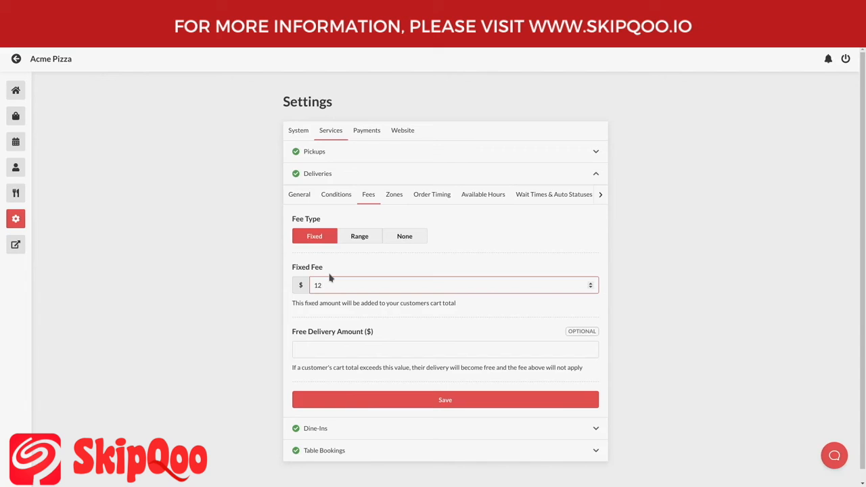
{"action": "left_click", "coordinate": [369, 244]}
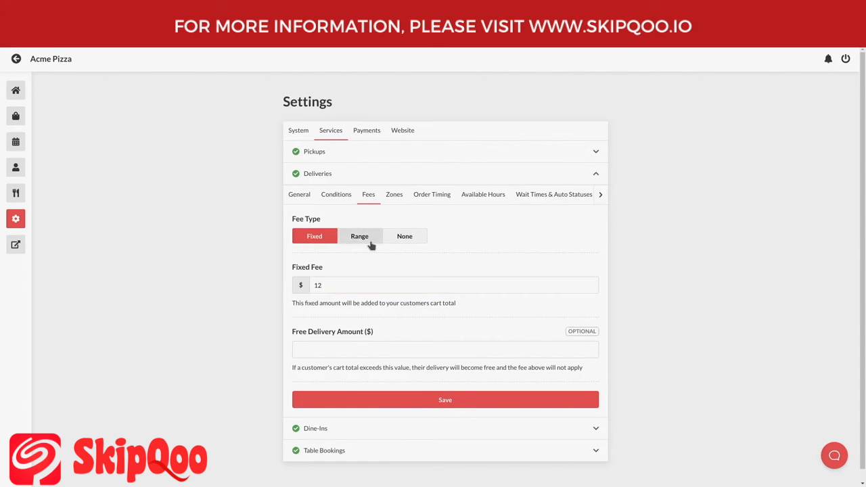
- Add three fee ranges and set the first to $8 up to 5 km
{"action": "left_click", "coordinate": [358, 269]}
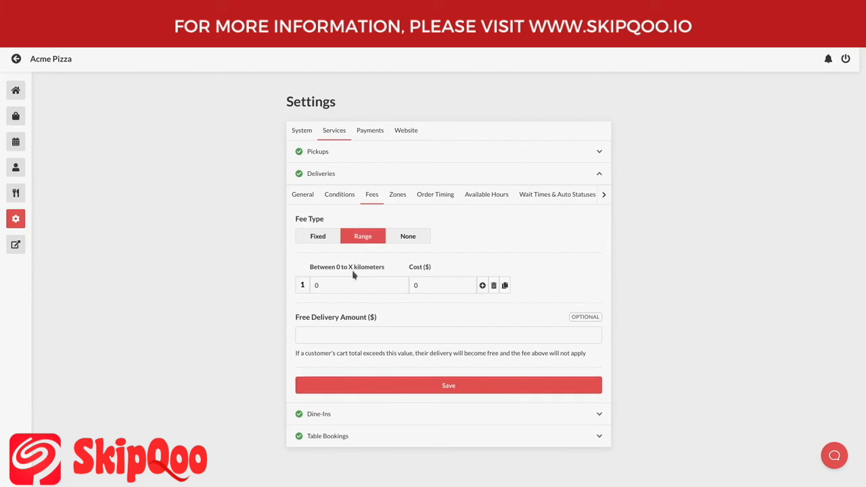
{"action": "left_click", "coordinate": [483, 287]}
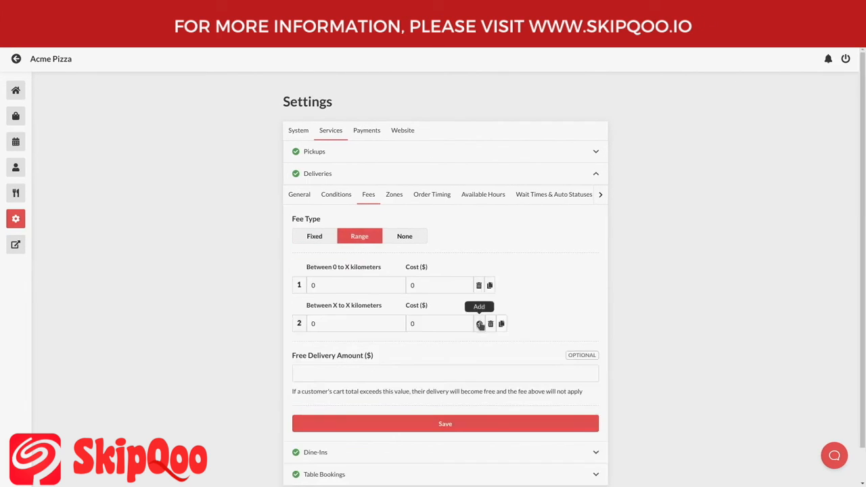
{"action": "left_click", "coordinate": [478, 323]}
{"action": "left_click", "coordinate": [353, 284]}
{"action": "type", "text": "5"}
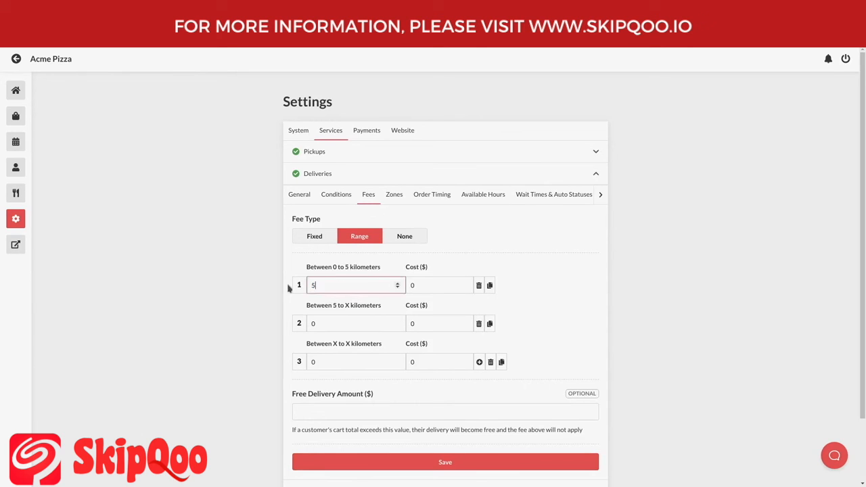
{"action": "left_click", "coordinate": [439, 287]}
{"action": "type", "text": "8"}
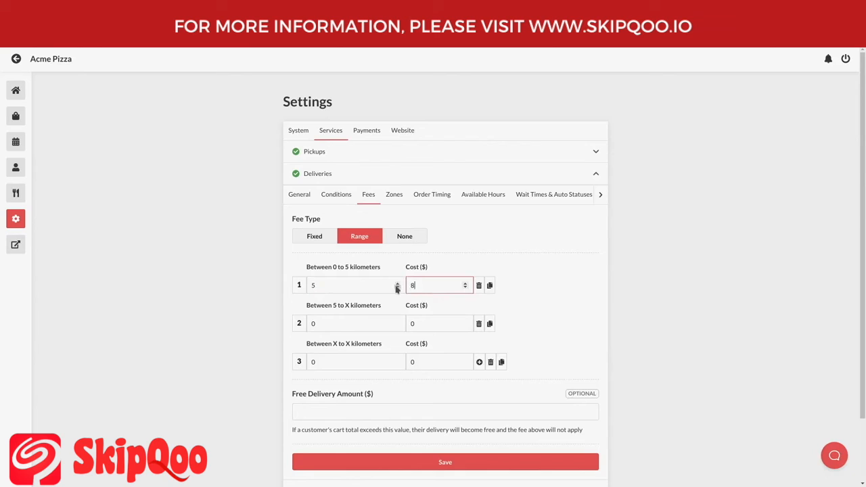
- Set the remaining ranges to $12 up to 8 km and $15 up to 12 km
{"action": "left_click", "coordinate": [343, 324]}
{"action": "type", "text": "8"}
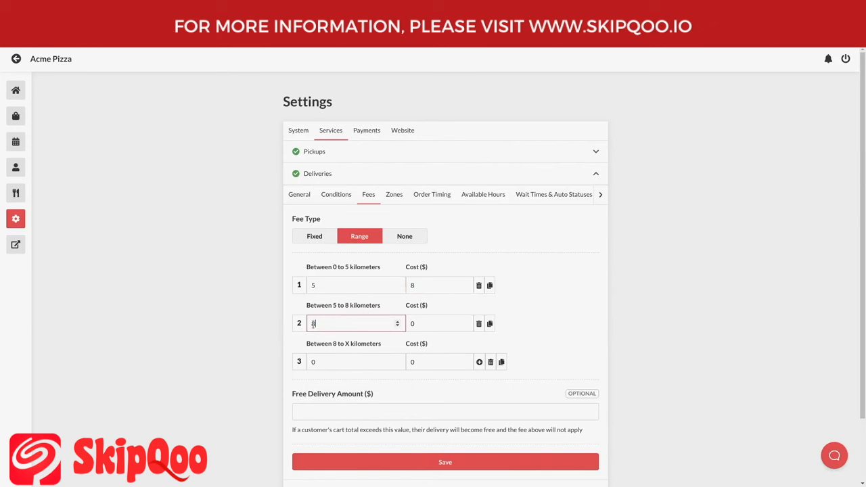
{"action": "left_click", "coordinate": [443, 323]}
{"action": "type", "text": "12"}
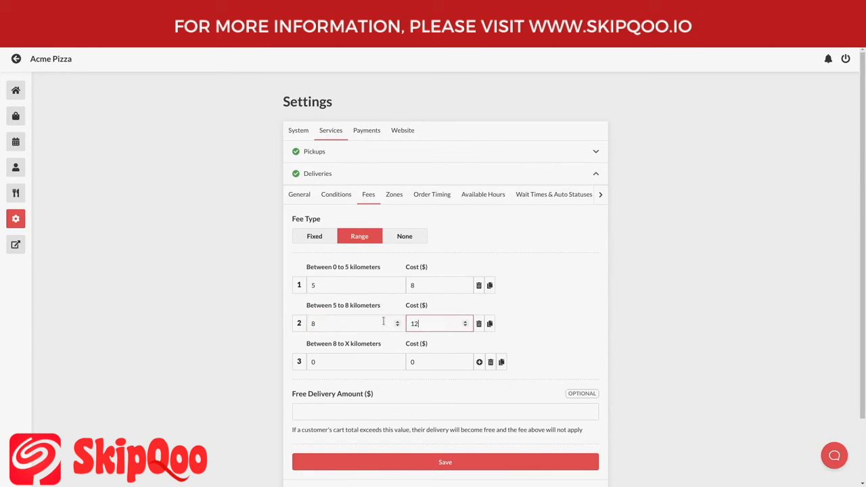
{"action": "left_click", "coordinate": [349, 361]}
{"action": "key", "text": "ctrl+a"}
{"action": "type", "text": "12"}
{"action": "left_click", "coordinate": [420, 359]}
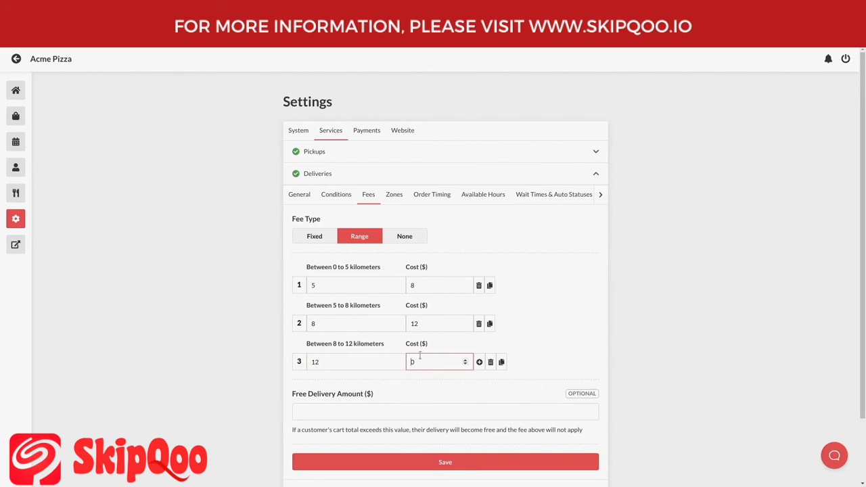
{"action": "key", "text": "ctrl+a"}
{"action": "type", "text": "15"}
{"action": "scroll", "coordinate": [406, 348], "scroll_direction": "down", "scroll_amount": 2}
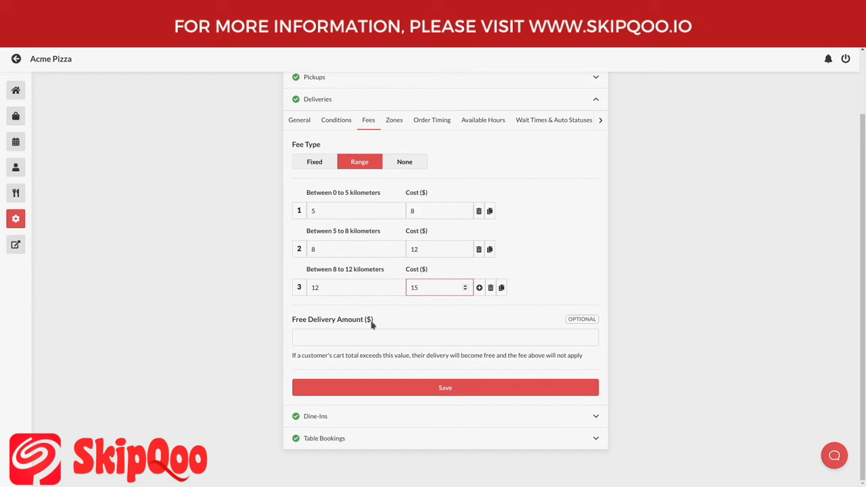
- Enter a $60 Free Delivery Amount, then show the delivery Zones sub-tab
{"action": "left_click", "coordinate": [376, 335]}
{"action": "type", "text": "6"}
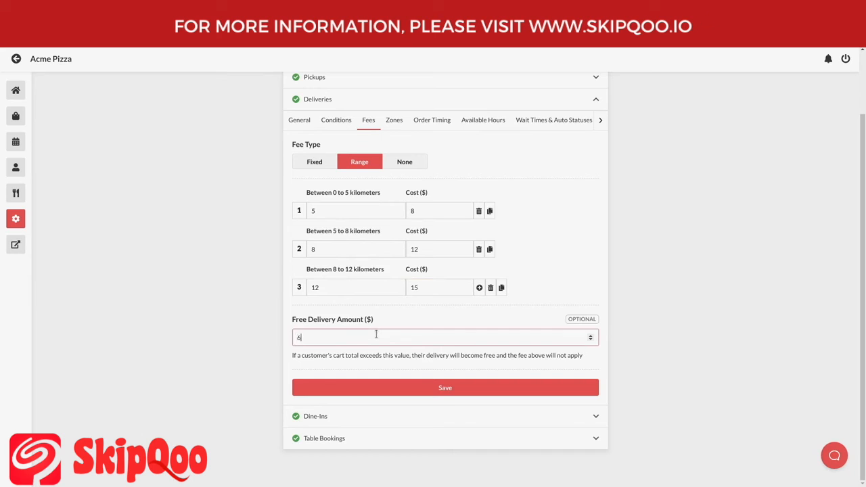
{"action": "type", "text": "0"}
{"action": "left_click", "coordinate": [391, 128]}
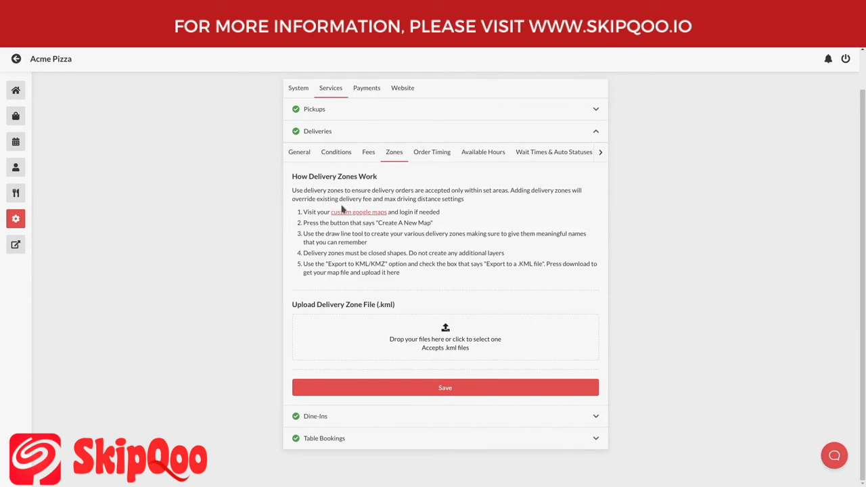
- Review the delivery Conditions, Fees and Zones sub-tabs, then collapse the Deliveries section
{"action": "left_click", "coordinate": [334, 154]}
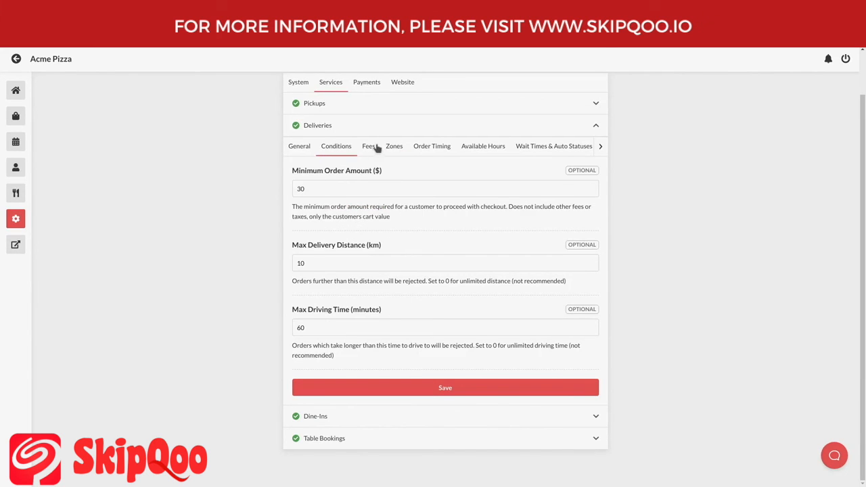
{"action": "left_click", "coordinate": [369, 153]}
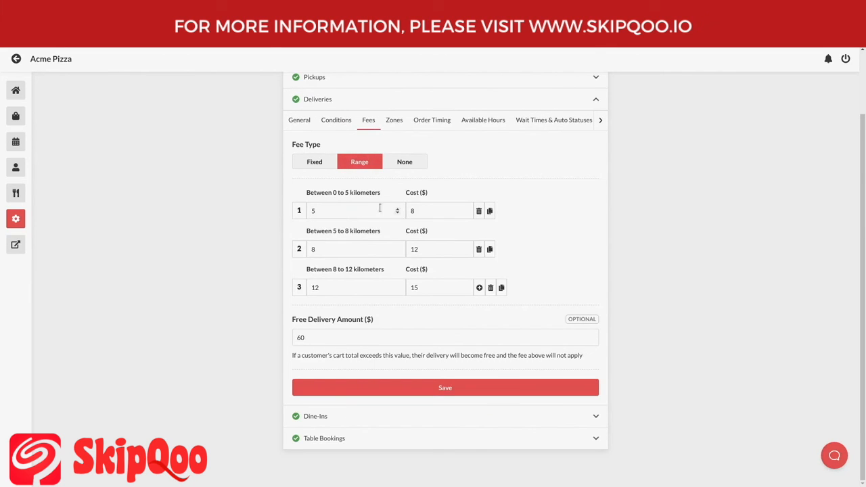
{"action": "left_click", "coordinate": [398, 125]}
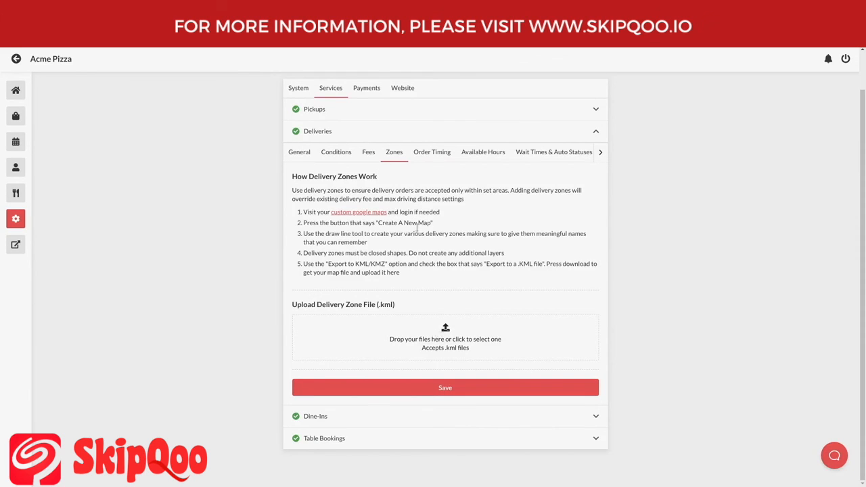
{"action": "left_click", "coordinate": [359, 132]}
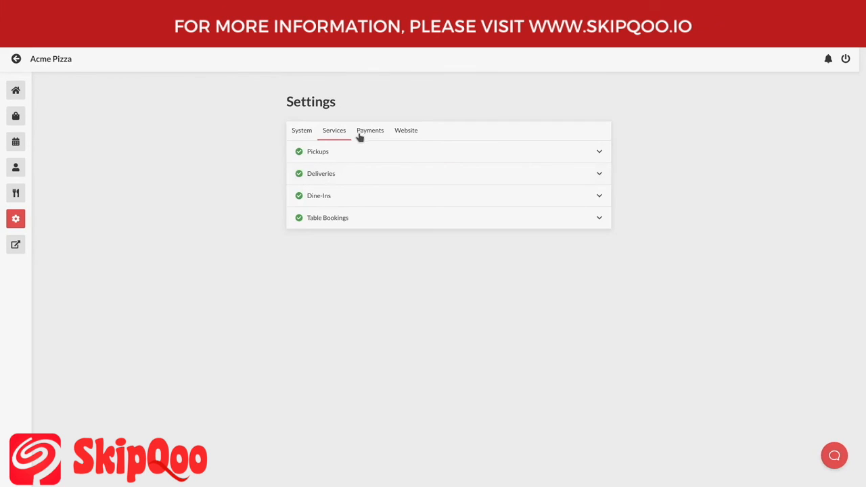
- Expand Dine-Ins and show its empty Tables list
{"action": "left_click", "coordinate": [351, 203]}
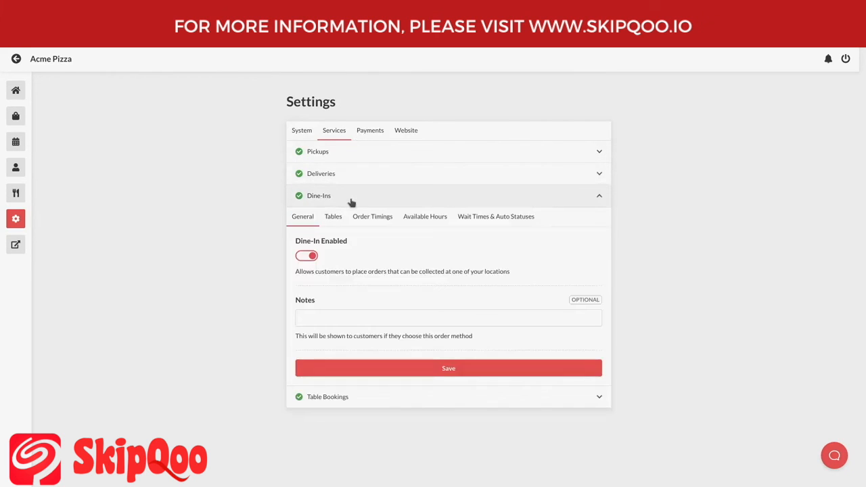
{"action": "left_click", "coordinate": [340, 225]}
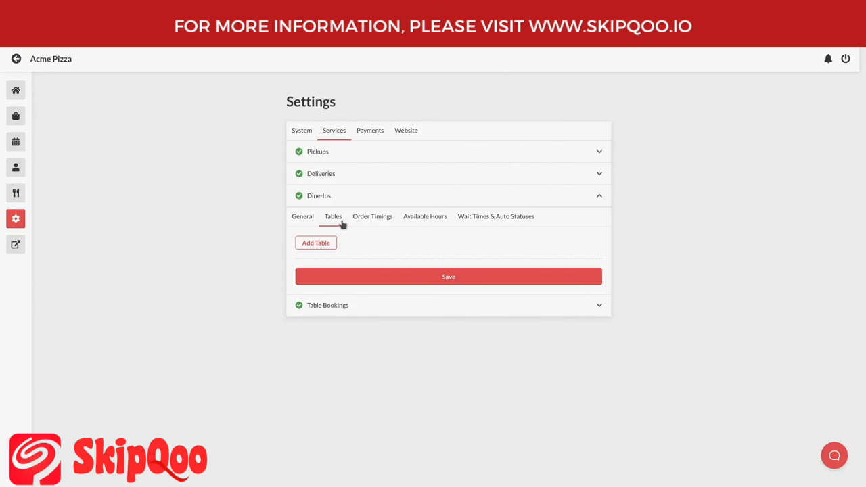
- Add three dine-in tables named A, B and C
{"action": "left_click", "coordinate": [334, 245]}
{"action": "left_click", "coordinate": [334, 245]}
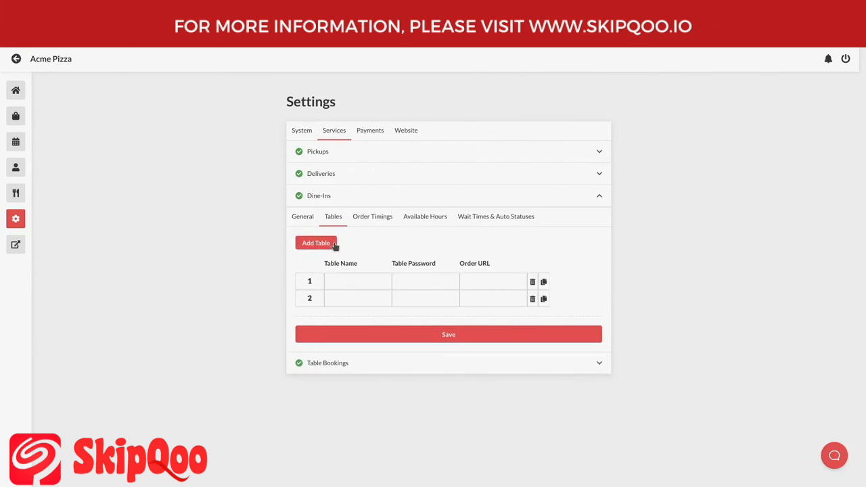
{"action": "left_click", "coordinate": [333, 245]}
{"action": "left_click", "coordinate": [345, 280]}
{"action": "type", "text": "A"}
{"action": "left_click", "coordinate": [345, 299]}
{"action": "type", "text": "B"}
{"action": "left_click", "coordinate": [344, 314]}
{"action": "type", "text": "C"}
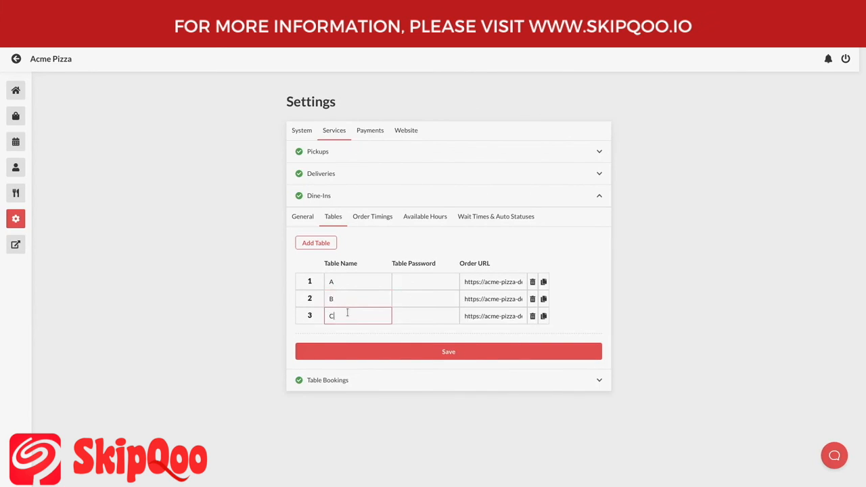
- Select each table's row and enter a password for table A
{"action": "left_click", "coordinate": [373, 282]}
{"action": "left_click", "coordinate": [371, 300]}
{"action": "left_click", "coordinate": [370, 315]}
{"action": "left_click", "coordinate": [410, 283]}
{"action": "type", "text": "123"}
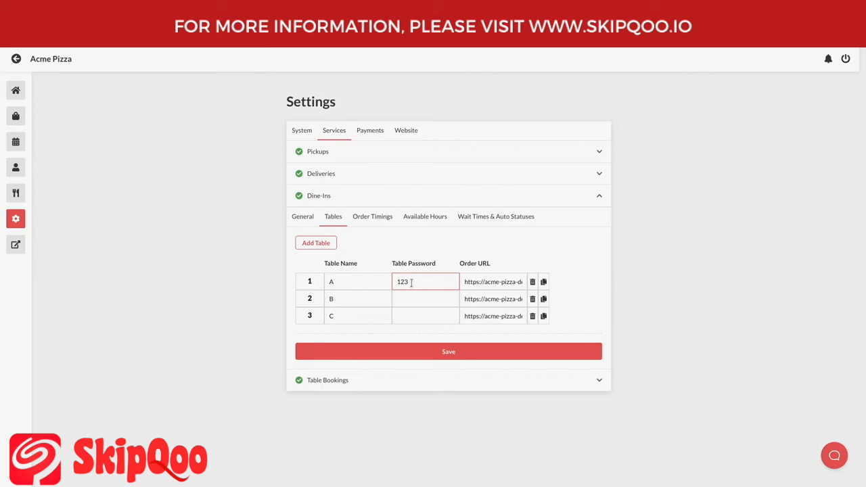
- Save dine-in tables A, B and C and select table A's order URL
{"action": "left_click", "coordinate": [504, 282]}
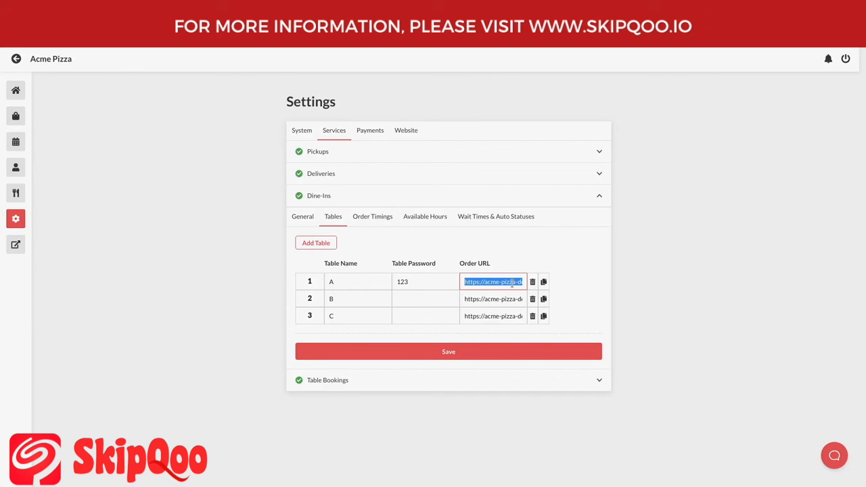
{"action": "left_click", "coordinate": [496, 349]}
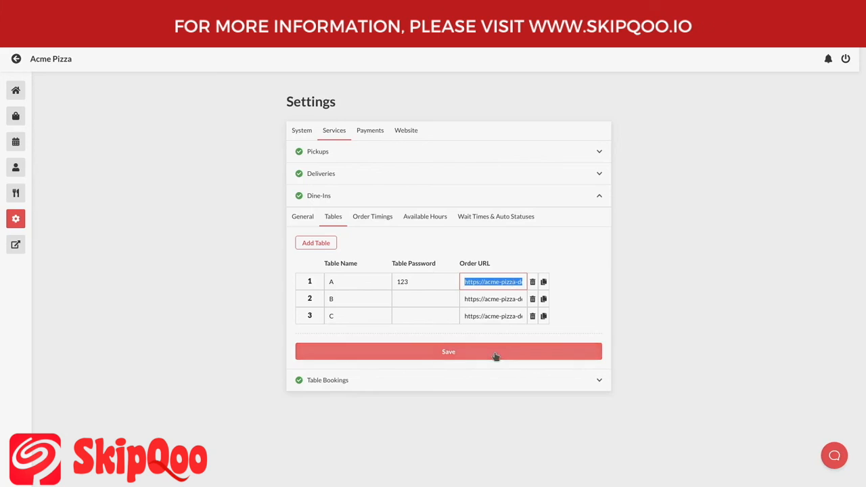
{"action": "left_click", "coordinate": [501, 281]}
- Copy table A's order URL and load it in a guest browser window
{"action": "key", "text": "ctrl+c"}
{"action": "key", "text": "alt+Tab"}
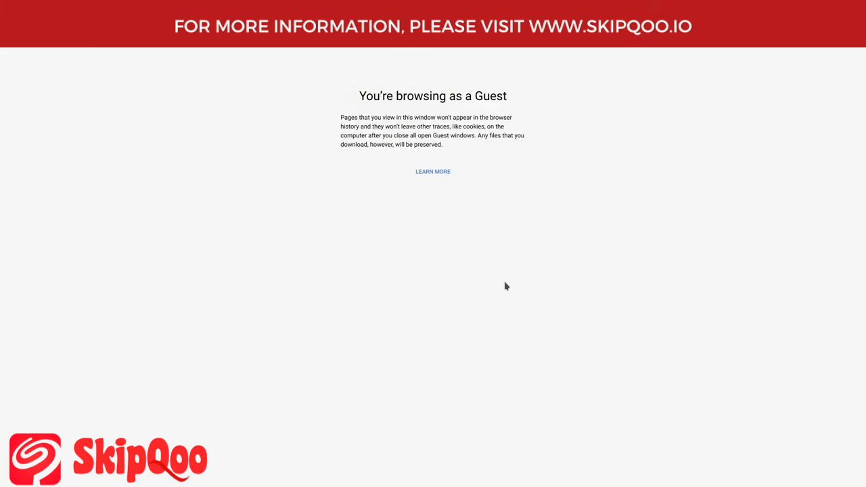
{"action": "key", "text": "ctrl+v"}
{"action": "key", "text": "Return"}
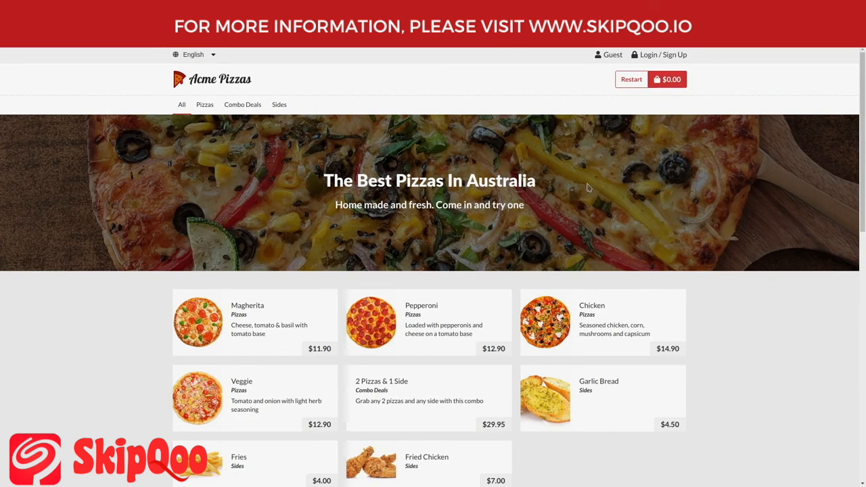
- Add a thin-base Pepperoni to the cart and check out as a $12.90 dine-in at Table A
{"action": "left_click", "coordinate": [455, 313]}
{"action": "left_click", "coordinate": [440, 294]}
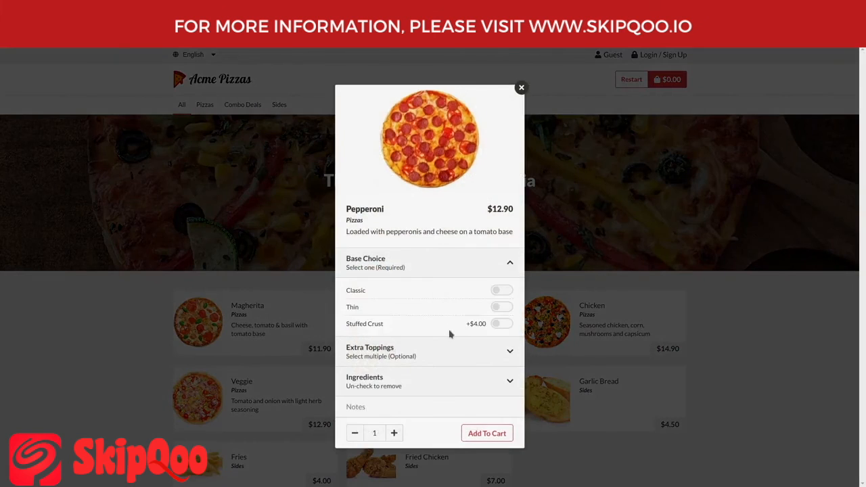
{"action": "left_click", "coordinate": [501, 307]}
{"action": "left_click", "coordinate": [487, 433]}
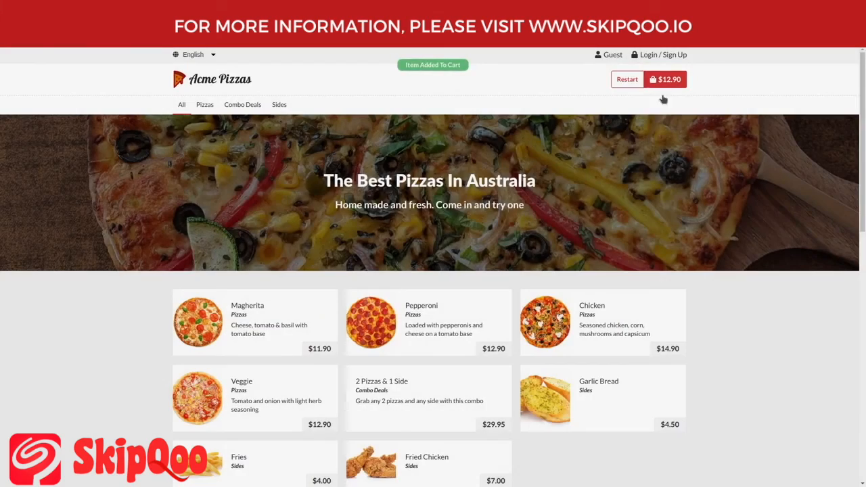
{"action": "left_click", "coordinate": [665, 79]}
{"action": "left_click", "coordinate": [438, 369]}
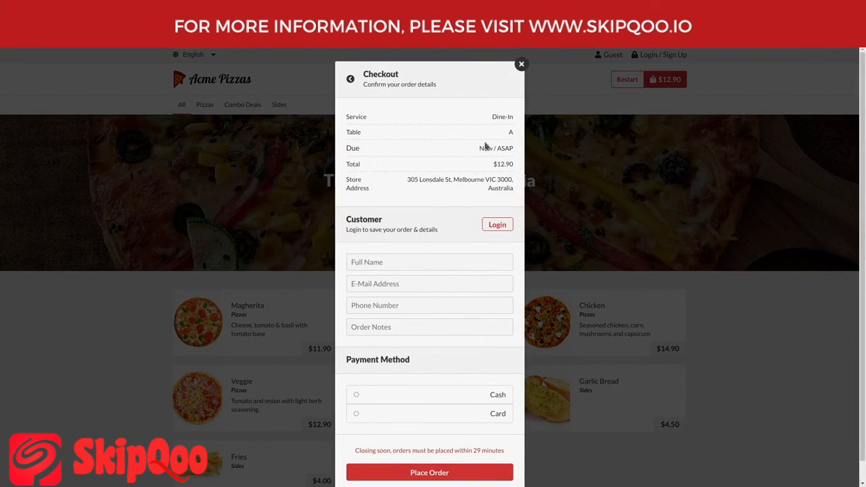
{"action": "left_click_drag", "start_coordinate": [510, 134], "coordinate": [514, 136]}
{"action": "left_click", "coordinate": [515, 136]}
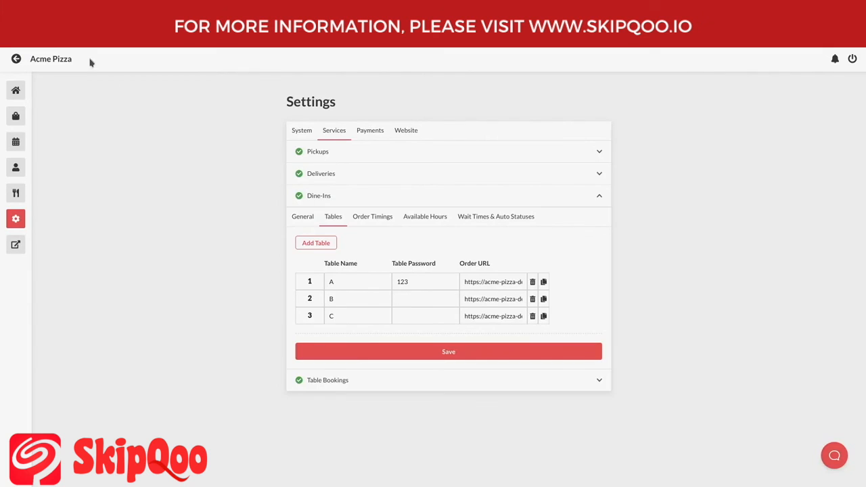
- Expand Table Bookings and limit each booking to 10 people
{"action": "left_click", "coordinate": [369, 384]}
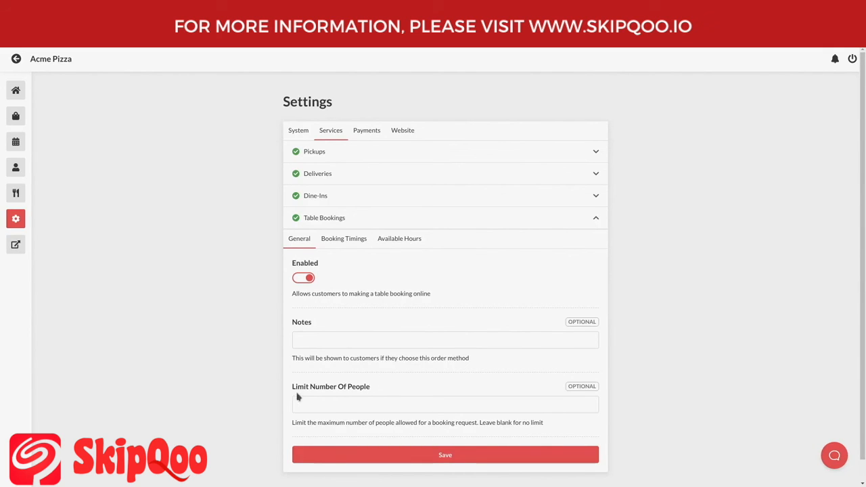
{"action": "left_click_drag", "start_coordinate": [291, 391], "coordinate": [358, 391]}
{"action": "left_click", "coordinate": [358, 391]}
{"action": "left_click", "coordinate": [358, 404]}
{"action": "type", "text": "10"}
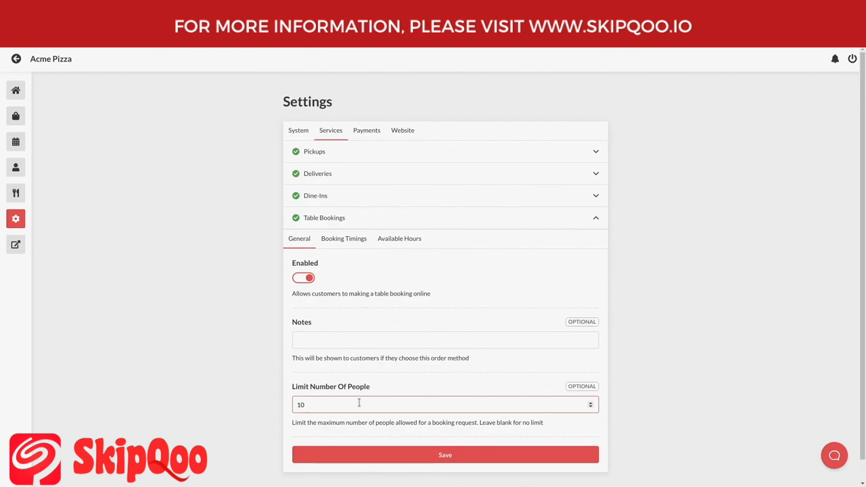
- Show Booking Timings: 7 days ahead, 15-minute interval, 30-minute order offset
{"action": "left_click", "coordinate": [342, 245]}
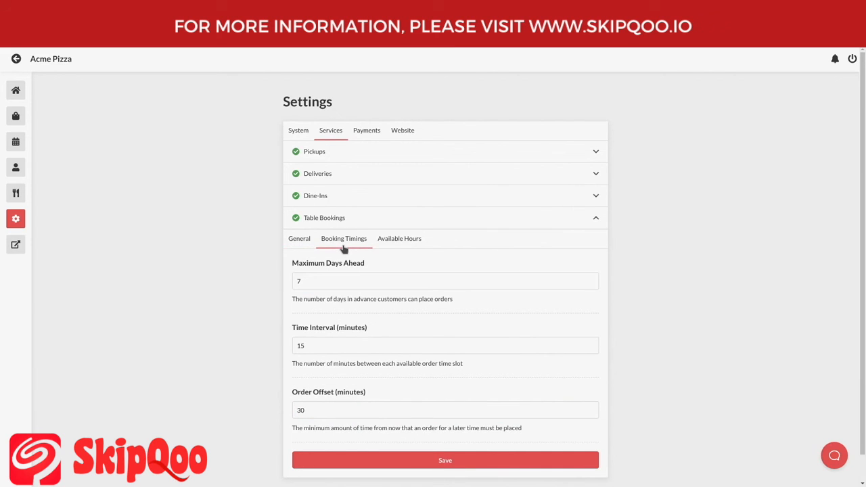